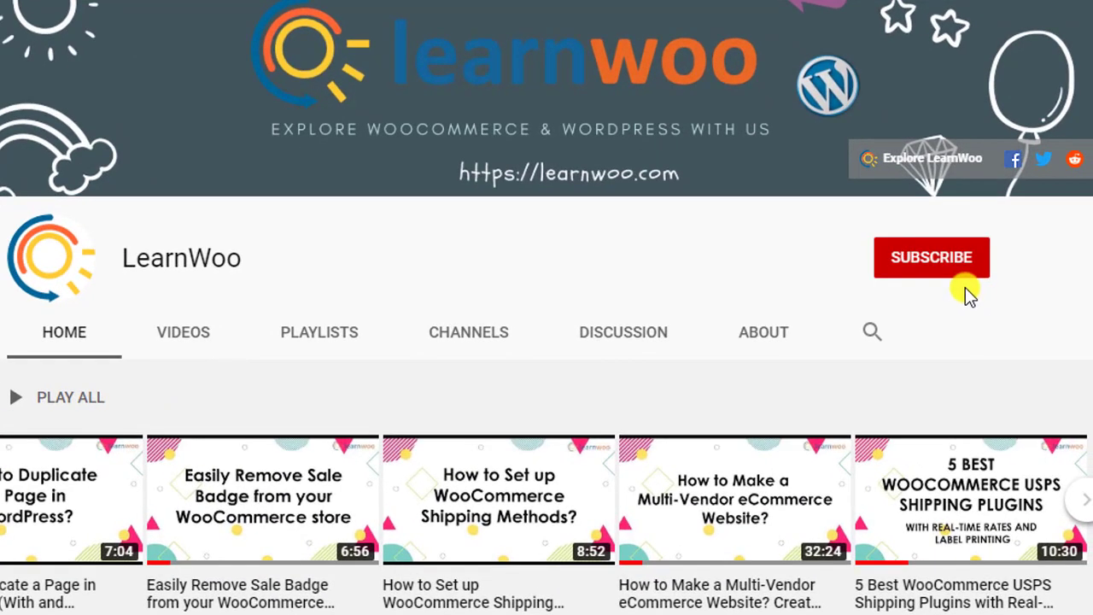
Subscribe to the LearnWoo channel and set its notifications to All.
click(936, 265)
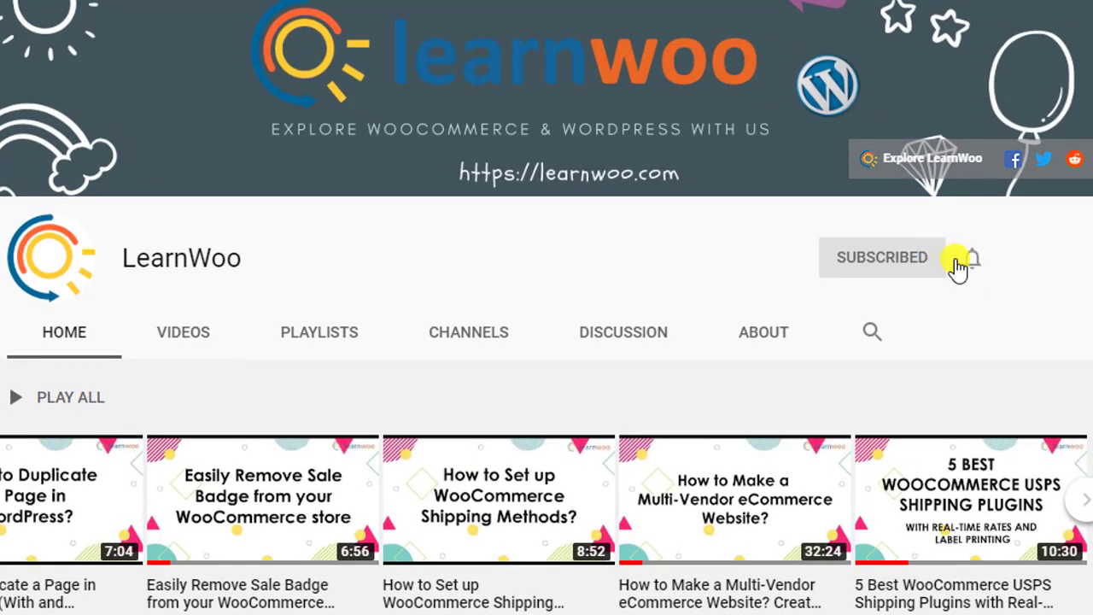
click(971, 261)
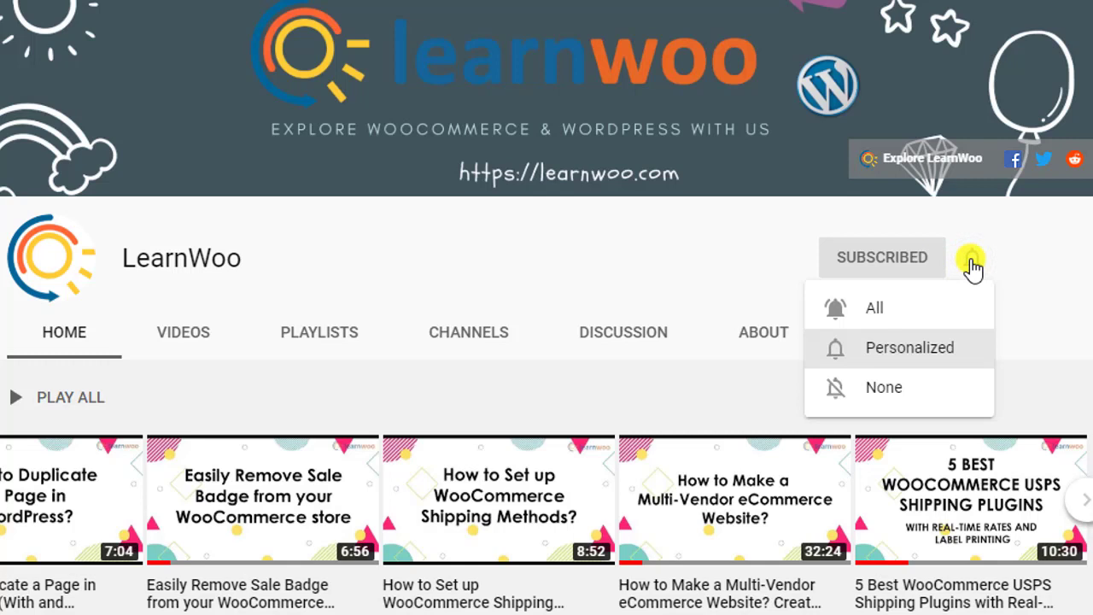
click(959, 309)
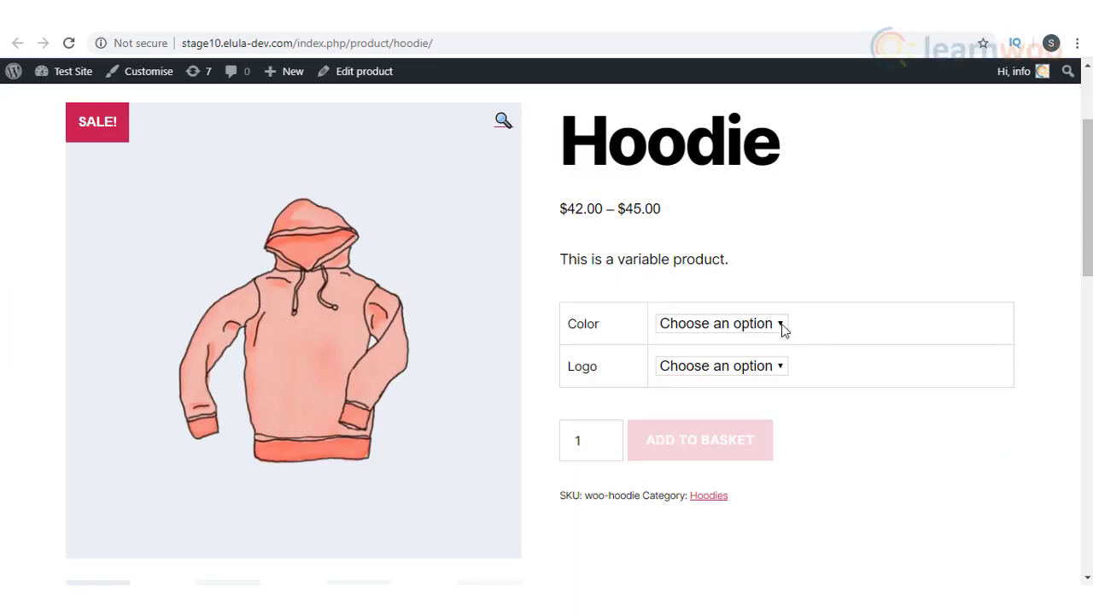
On the Hoodie product page, choose Color Blue and Logo Yes, and examine that variation's image, description and price.
click(781, 325)
click(773, 361)
click(779, 367)
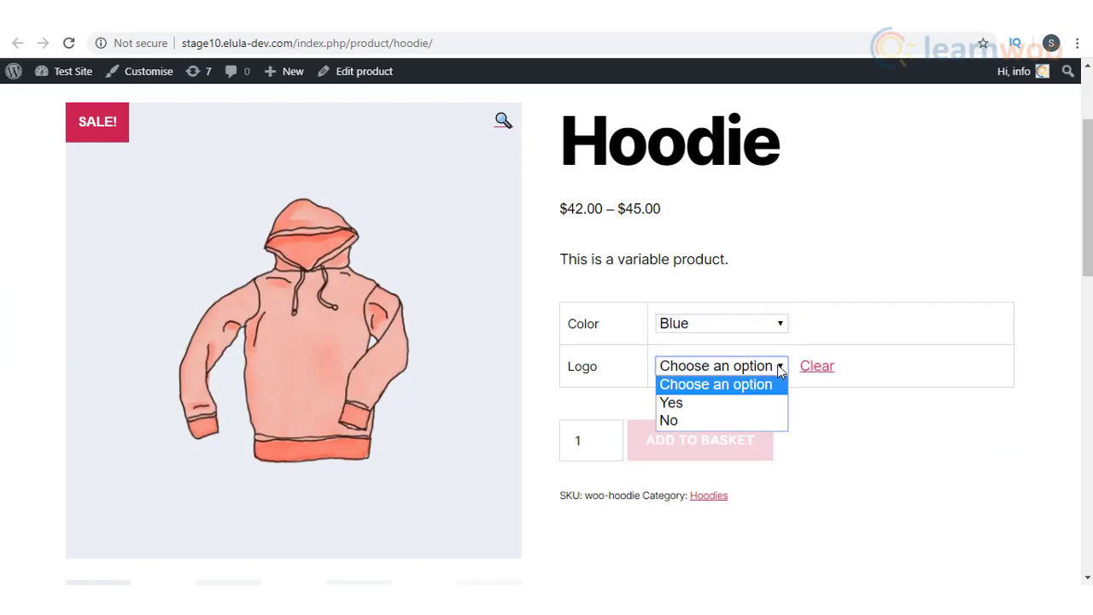
click(776, 405)
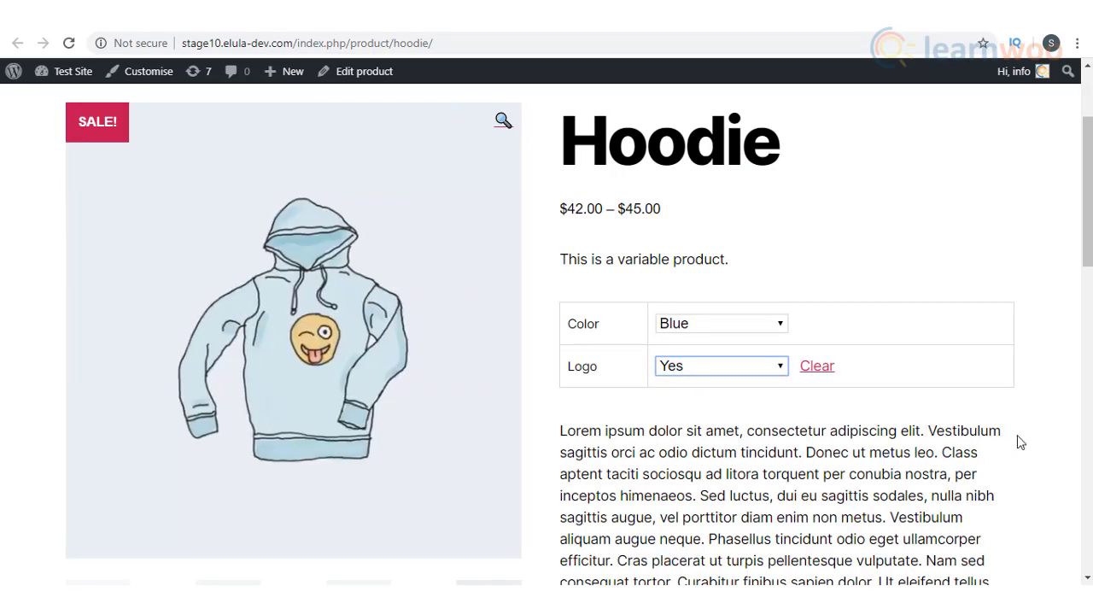
scroll(1038, 419, down, 2)
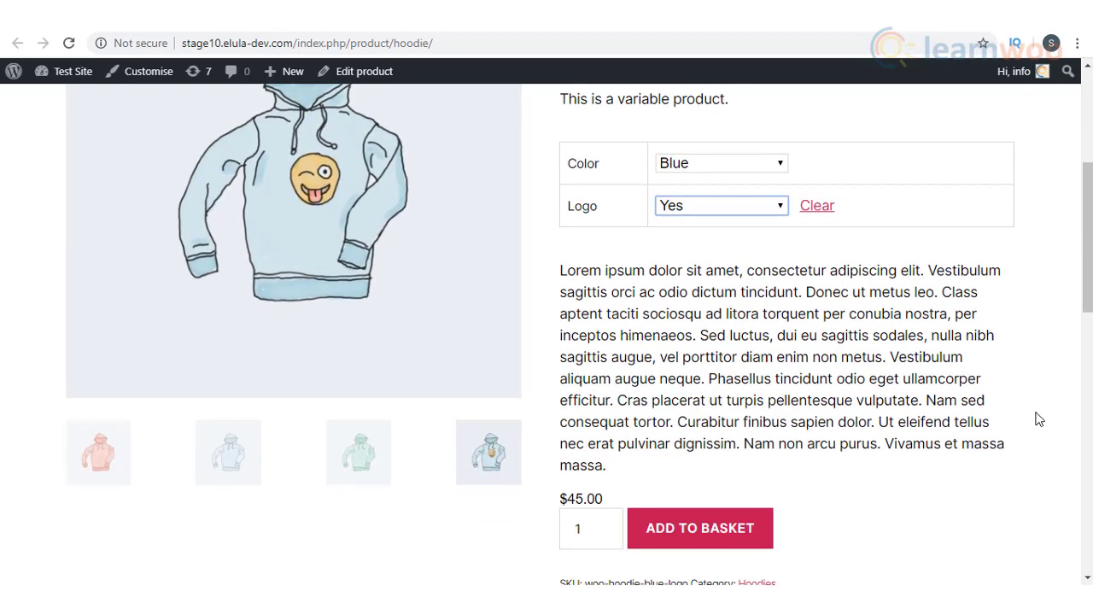
scroll(1038, 418, up, 2)
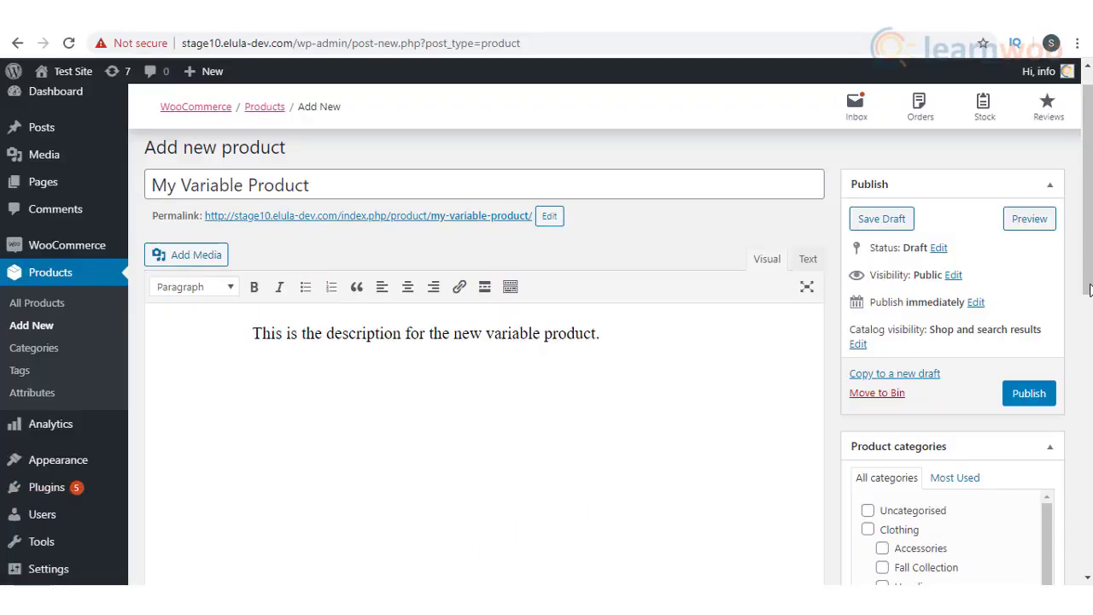
Set the product type of My Variable Product to Variable product.
drag(1089, 284, 1088, 467)
click(398, 187)
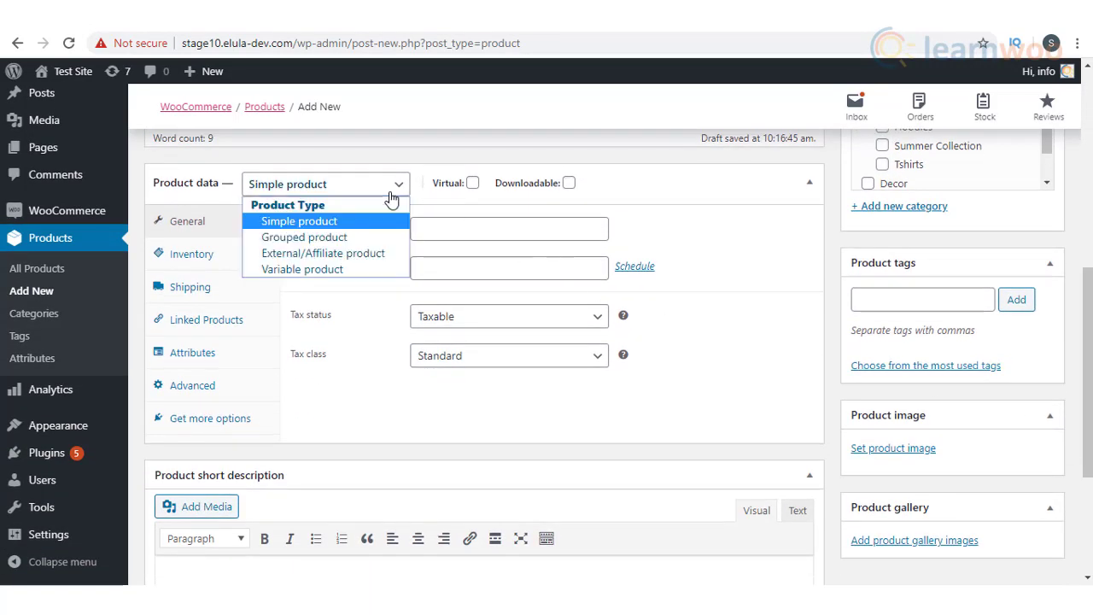
click(380, 270)
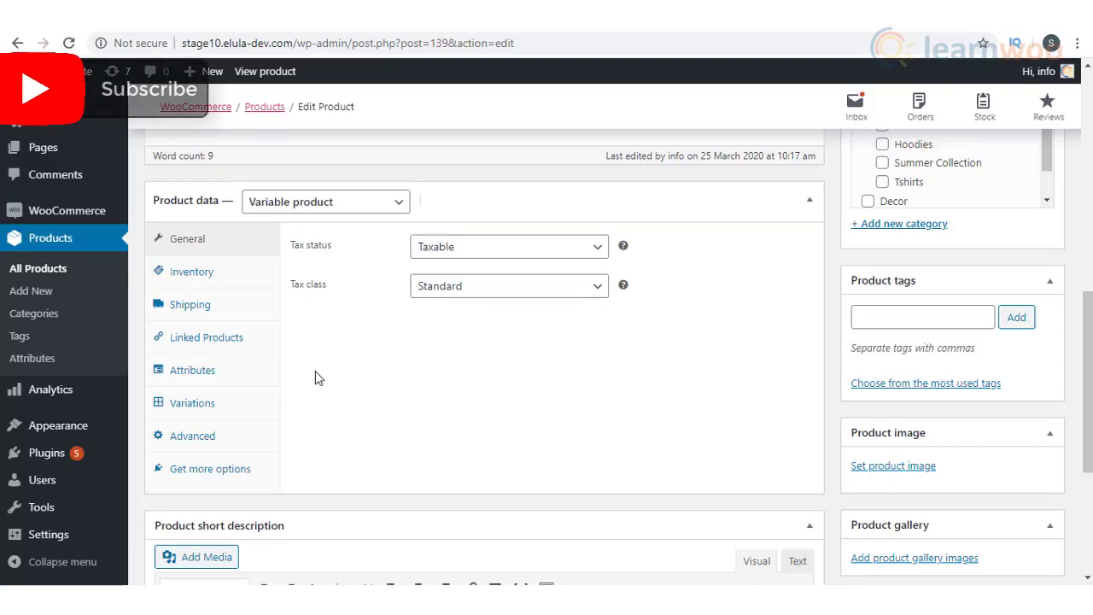
Add the existing Color attribute to the product, keep it visible on the product page and enable it for variations.
click(195, 380)
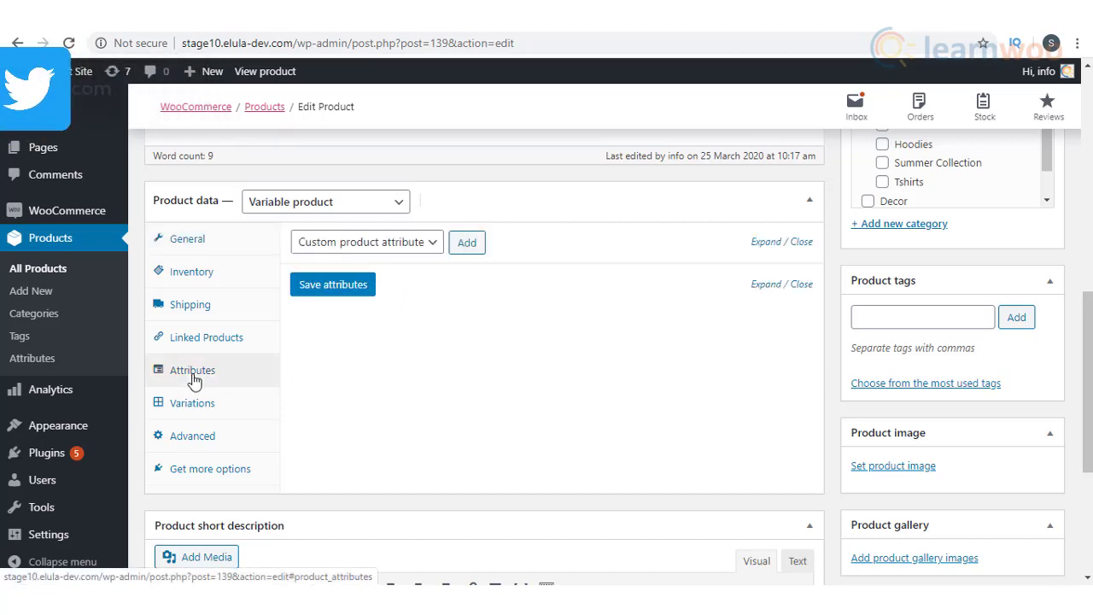
click(435, 248)
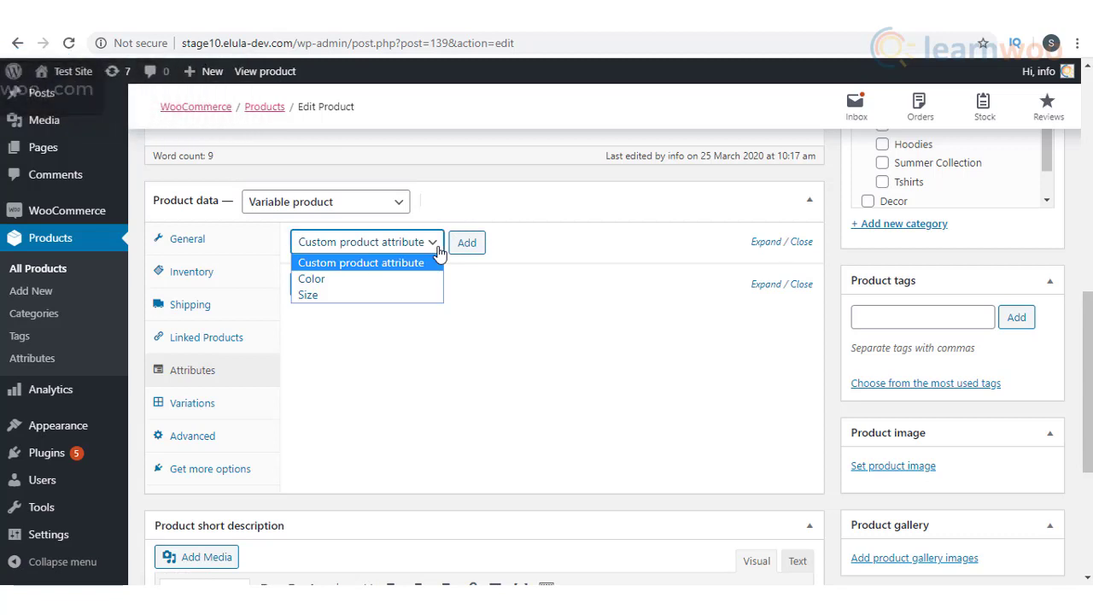
click(435, 248)
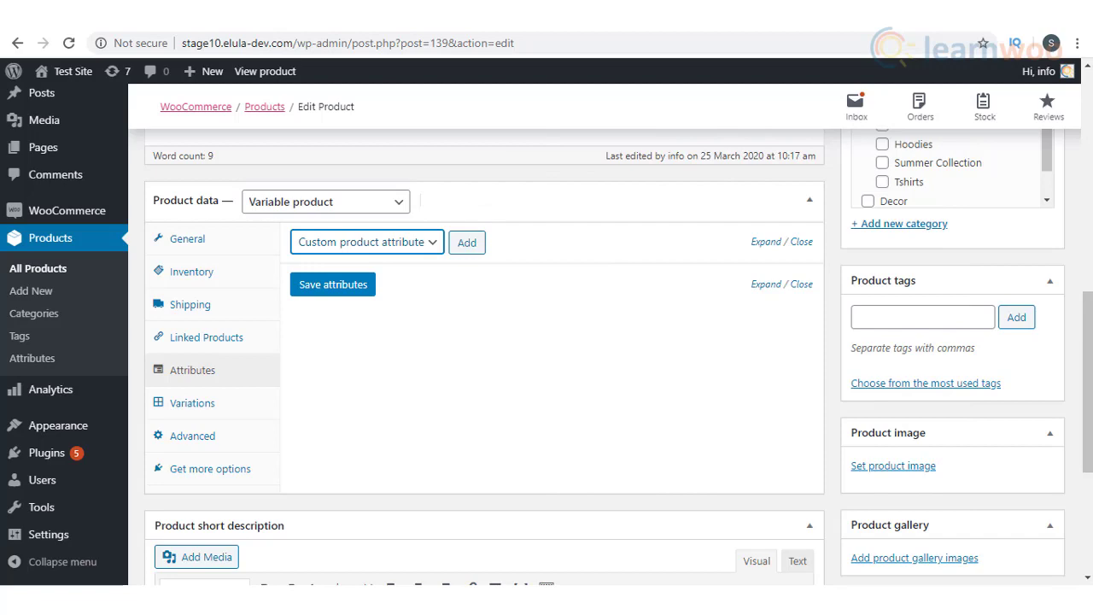
click(435, 243)
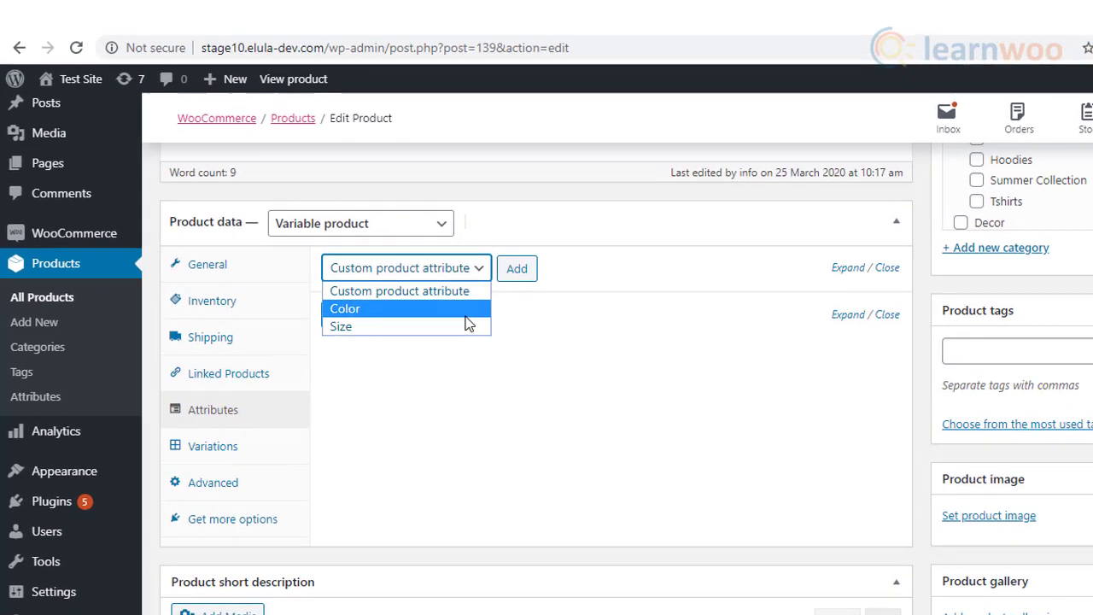
click(466, 312)
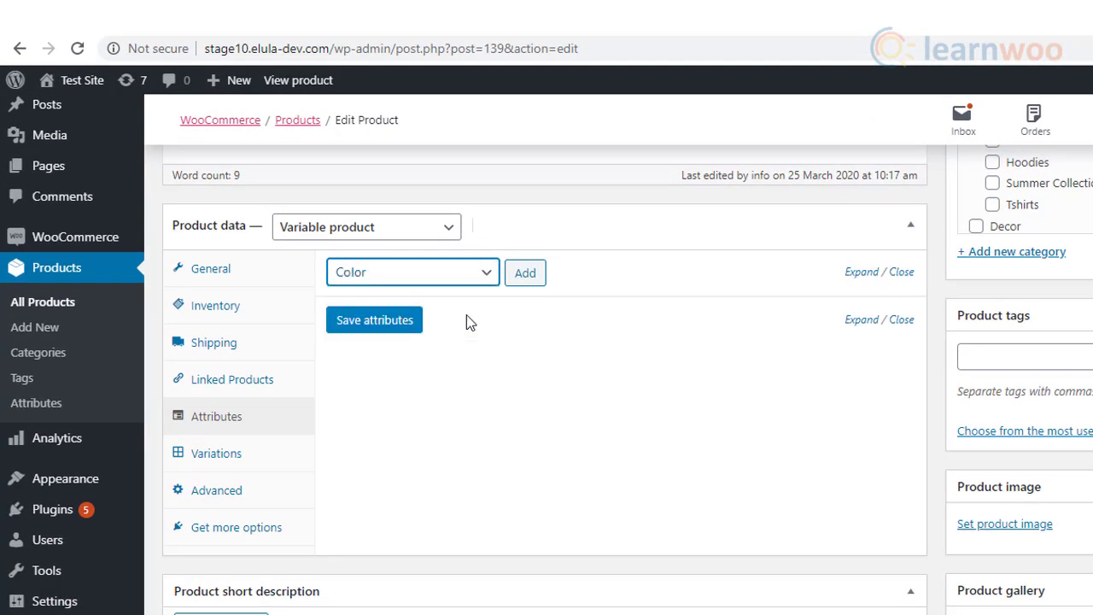
click(525, 274)
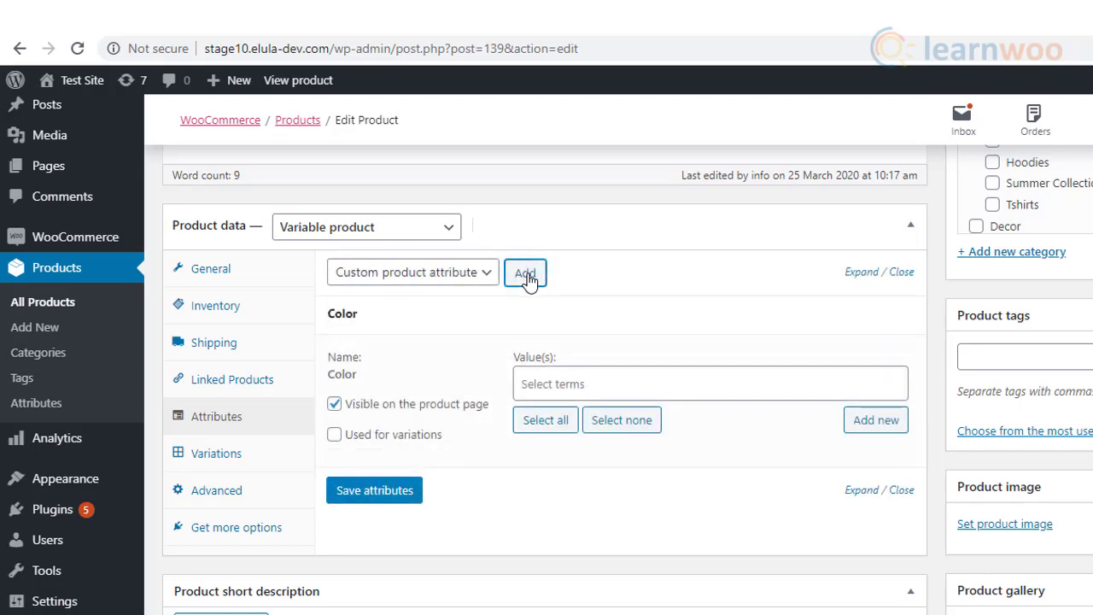
click(334, 405)
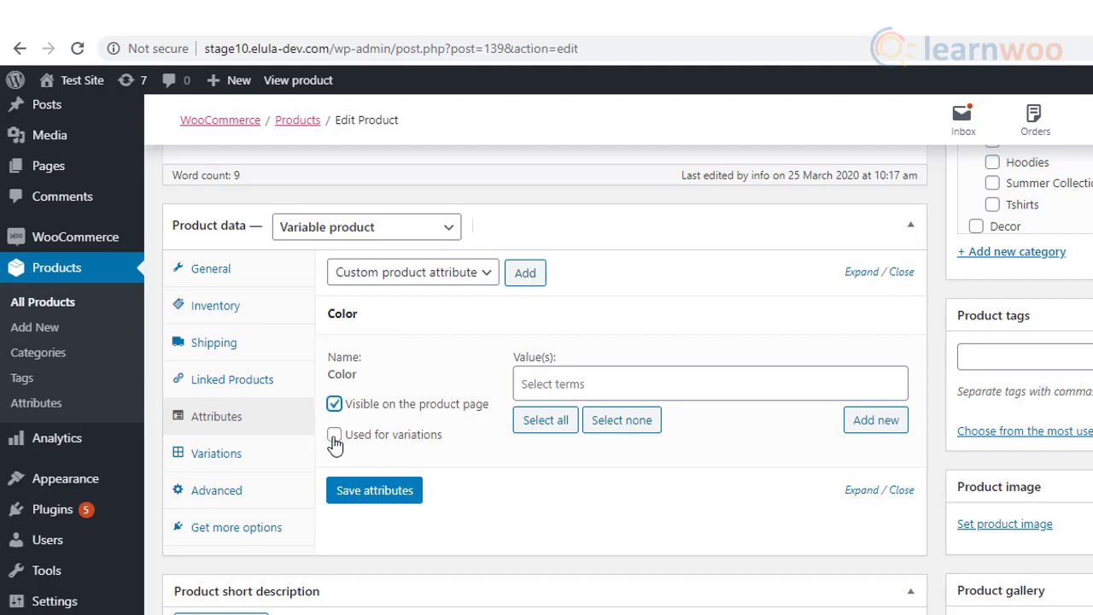
click(334, 436)
Assign the values Blue, Green and Red to the Color attribute.
scroll(527, 383, down, 1)
click(527, 292)
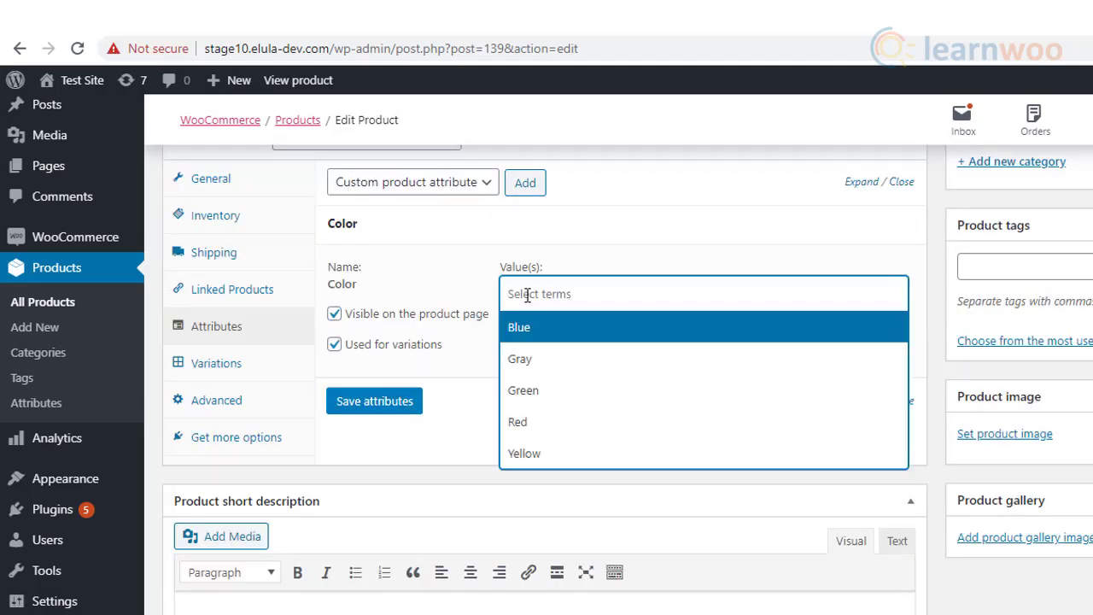
click(537, 329)
click(576, 294)
click(573, 390)
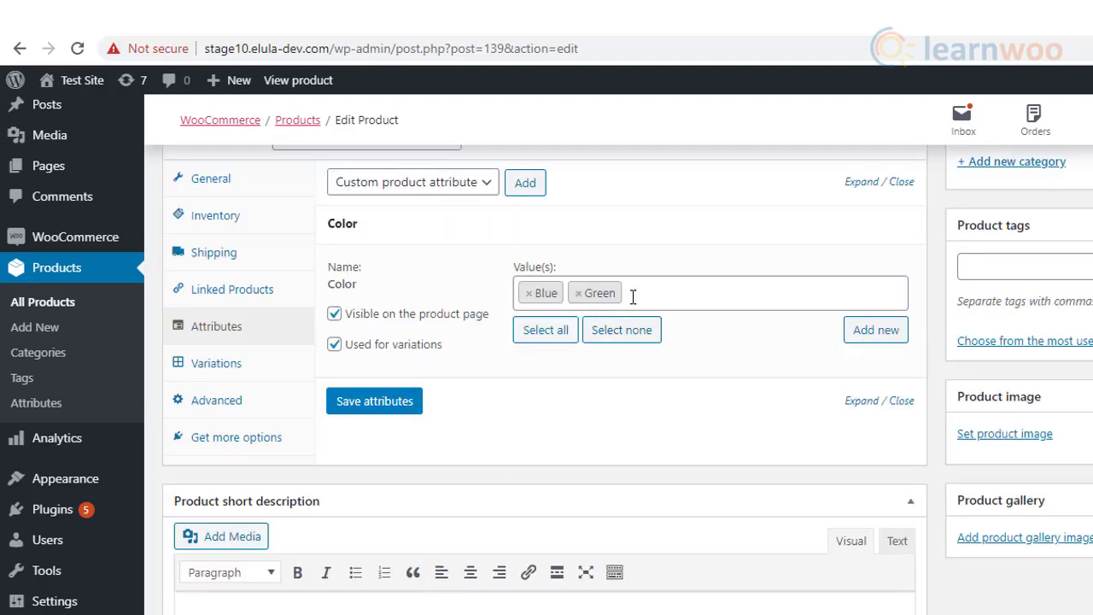
click(633, 295)
click(581, 422)
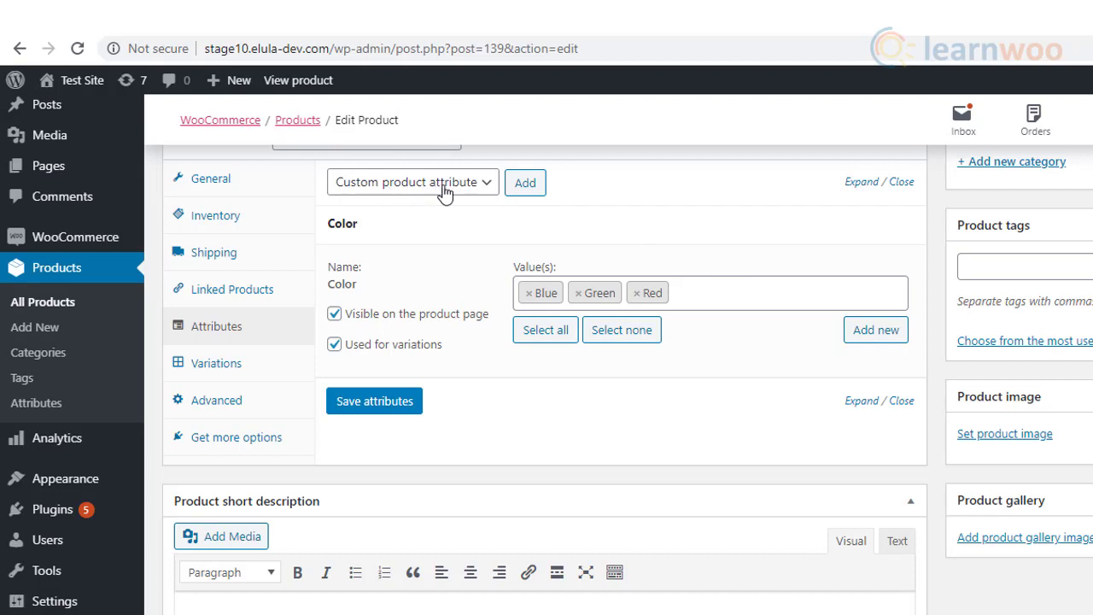
Add a custom Material attribute used for variations with the values Cotton | Linen | Rayon, and save the attributes.
click(525, 184)
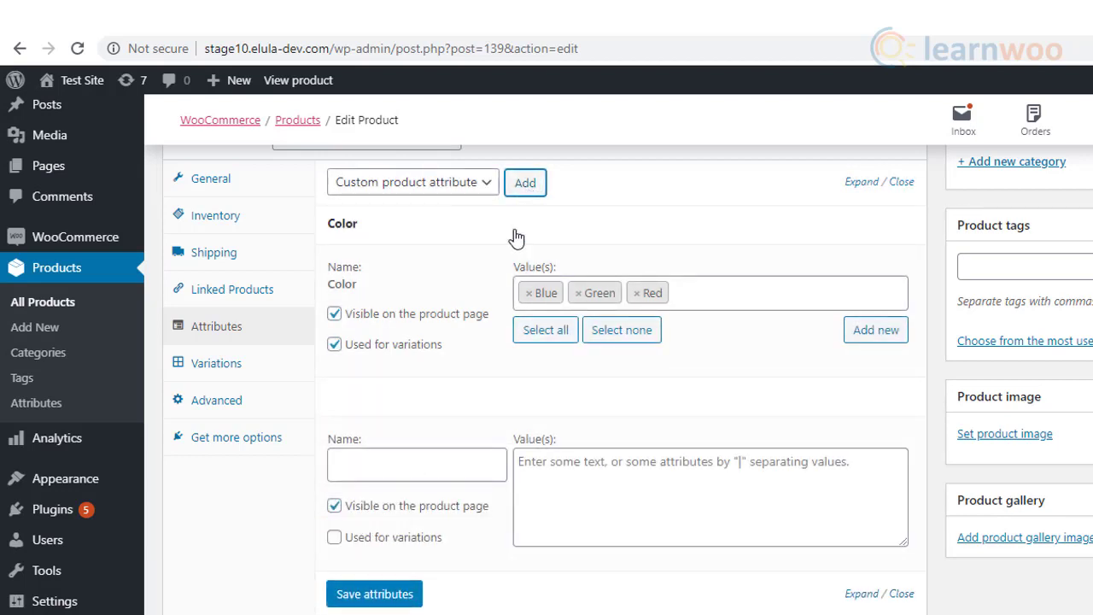
click(387, 468)
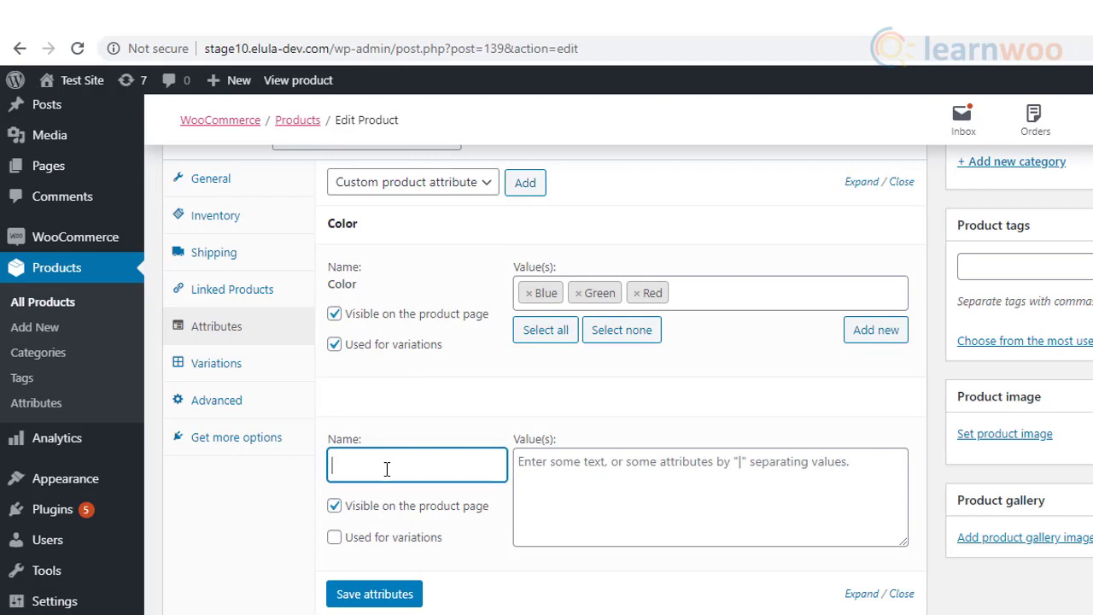
text(Material)
click(564, 465)
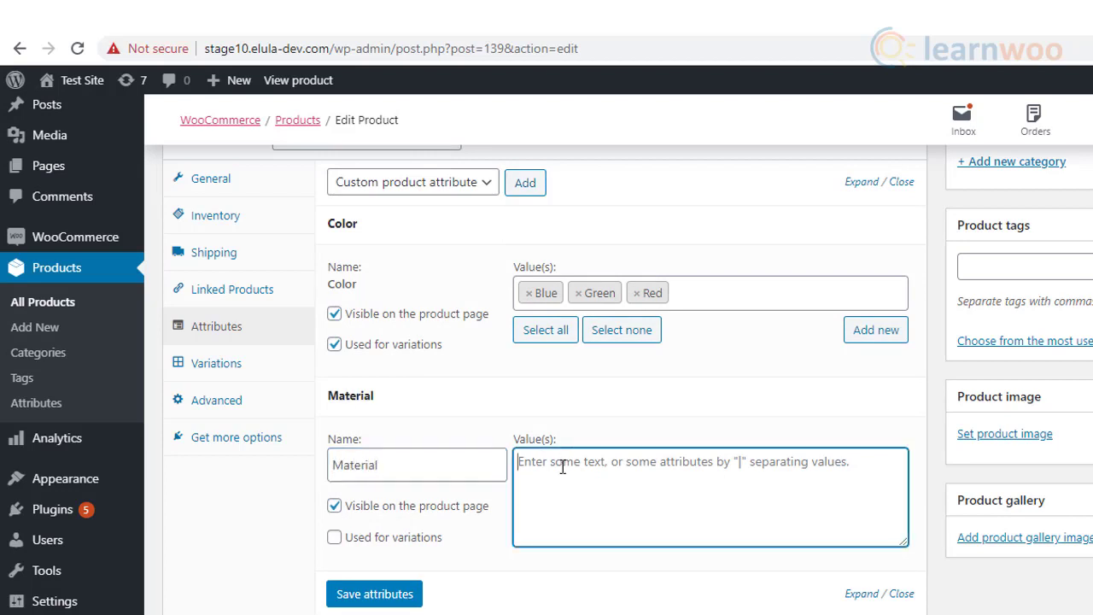
text(Cotton | Linen | Rayon)
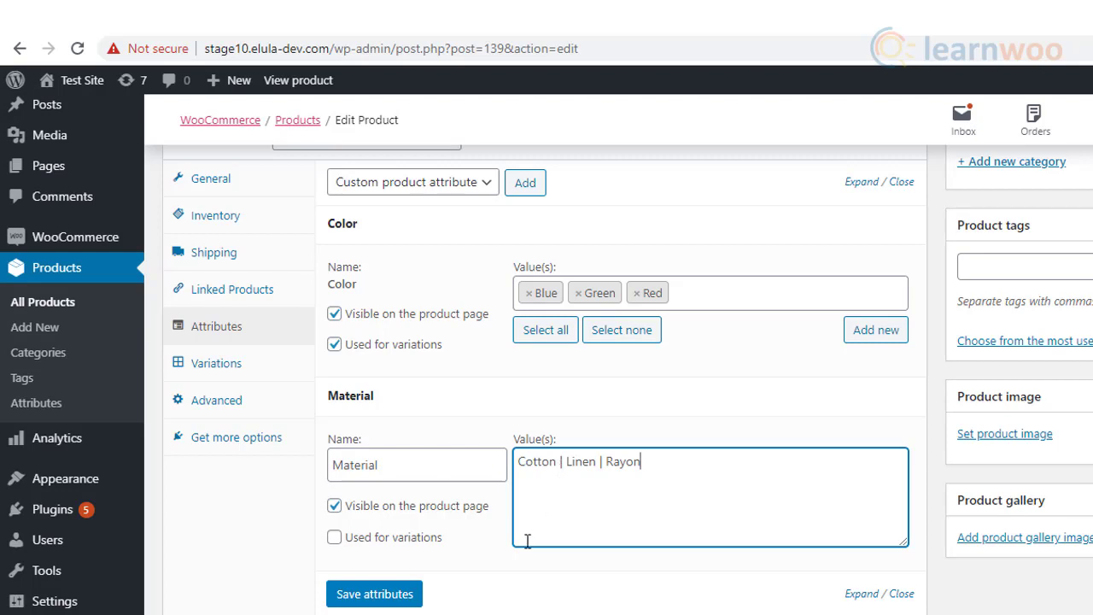
click(334, 537)
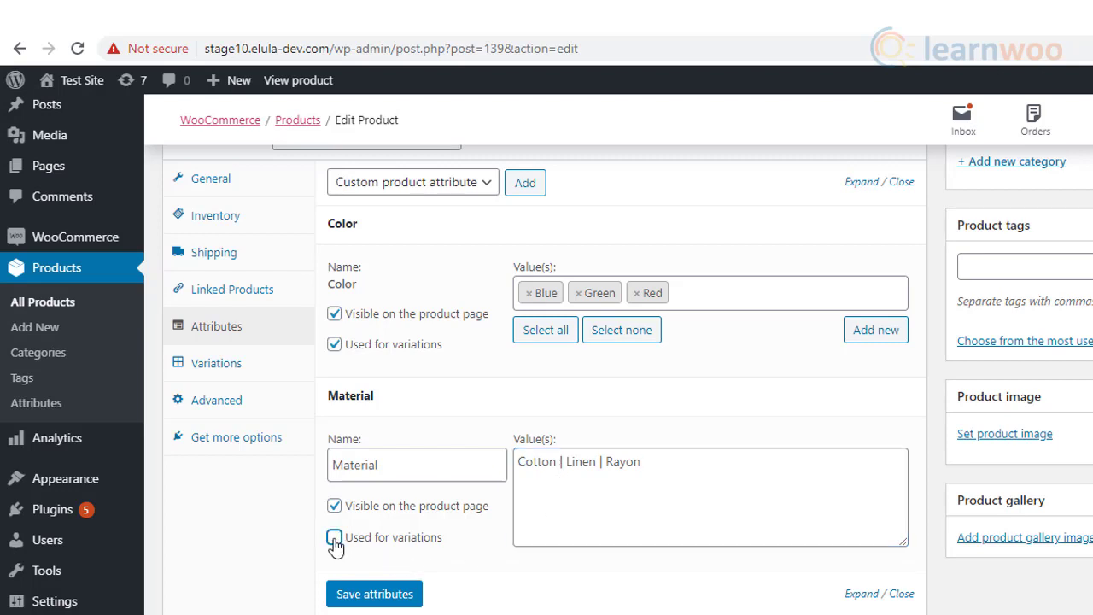
click(381, 602)
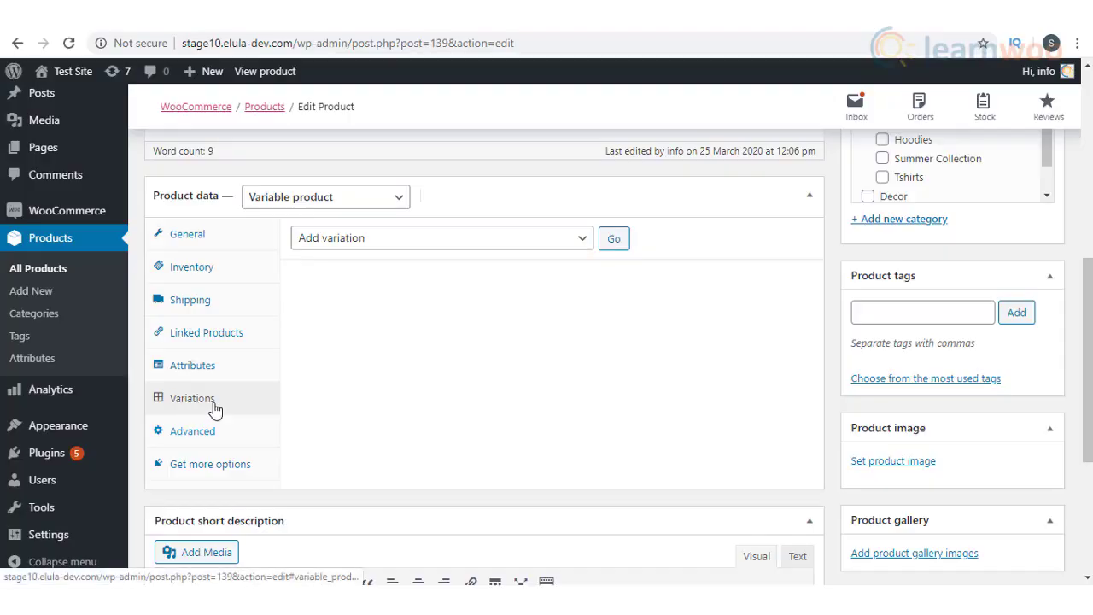
Add a single product variation with color Blue and material Cotton.
click(585, 247)
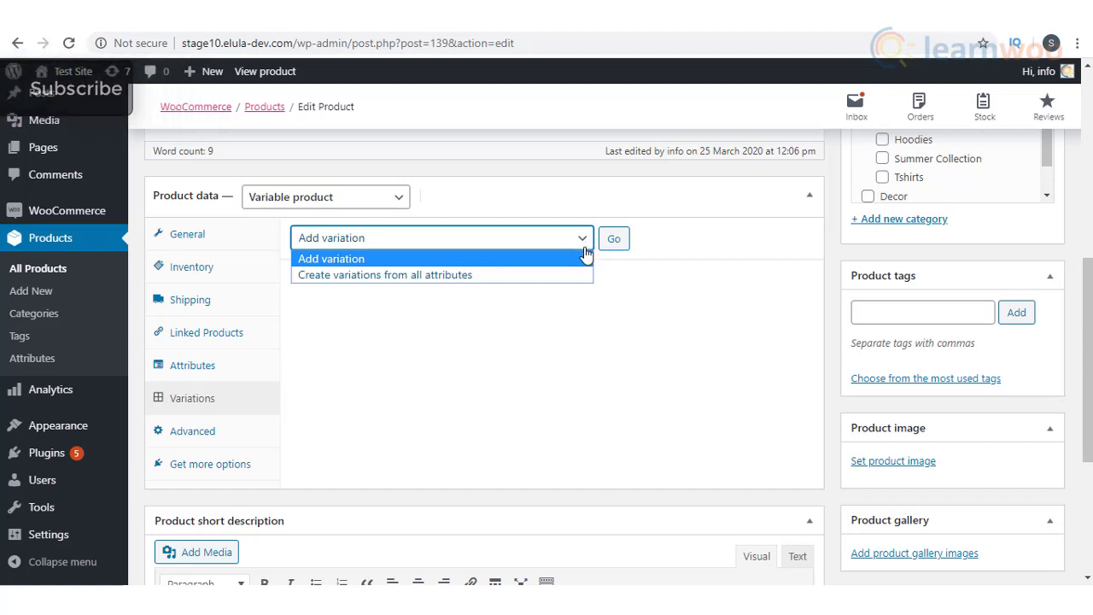
click(586, 256)
click(613, 239)
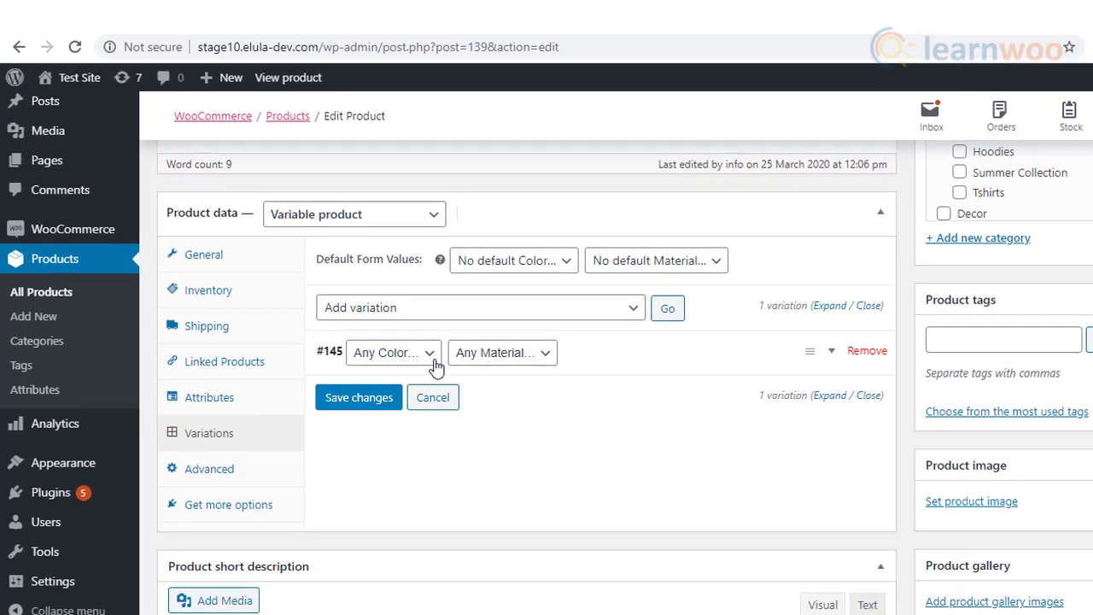
click(415, 335)
click(391, 365)
click(512, 362)
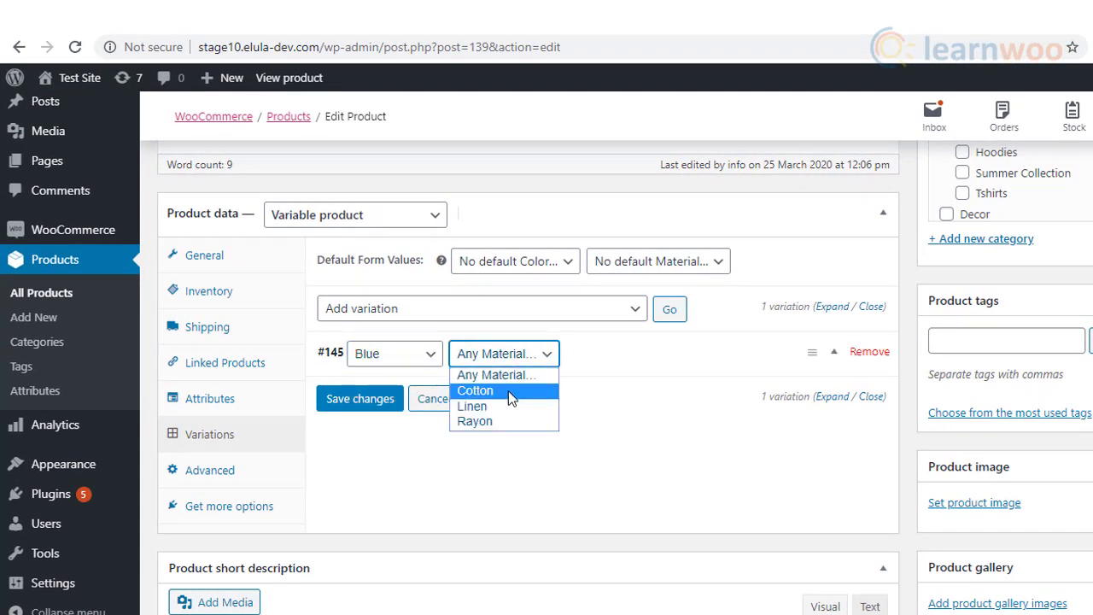
click(508, 390)
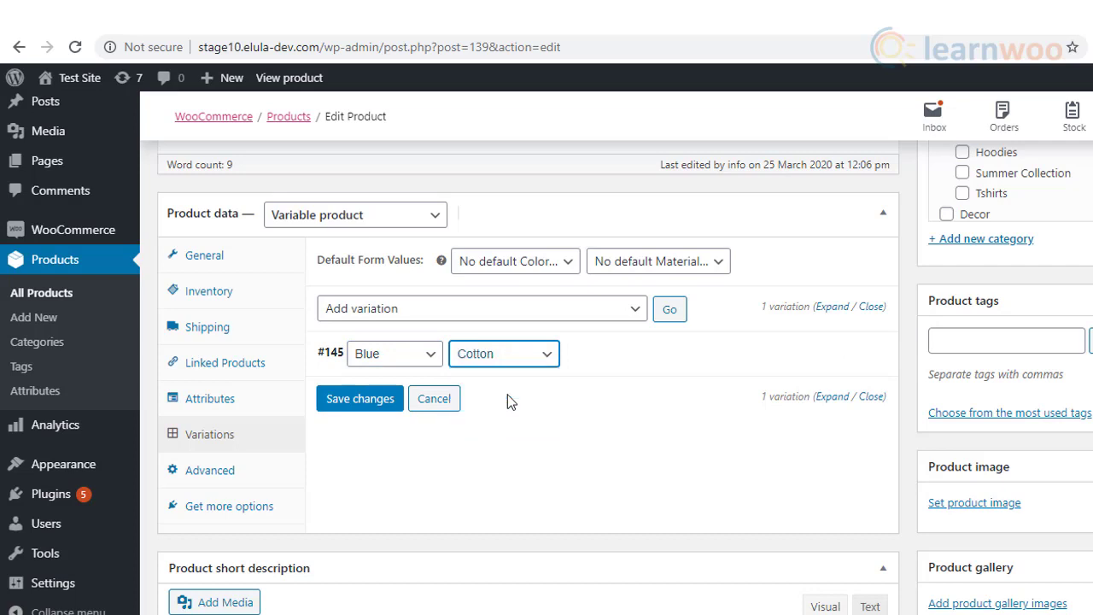
Add a second variation with color Green and material Cotton.
click(671, 312)
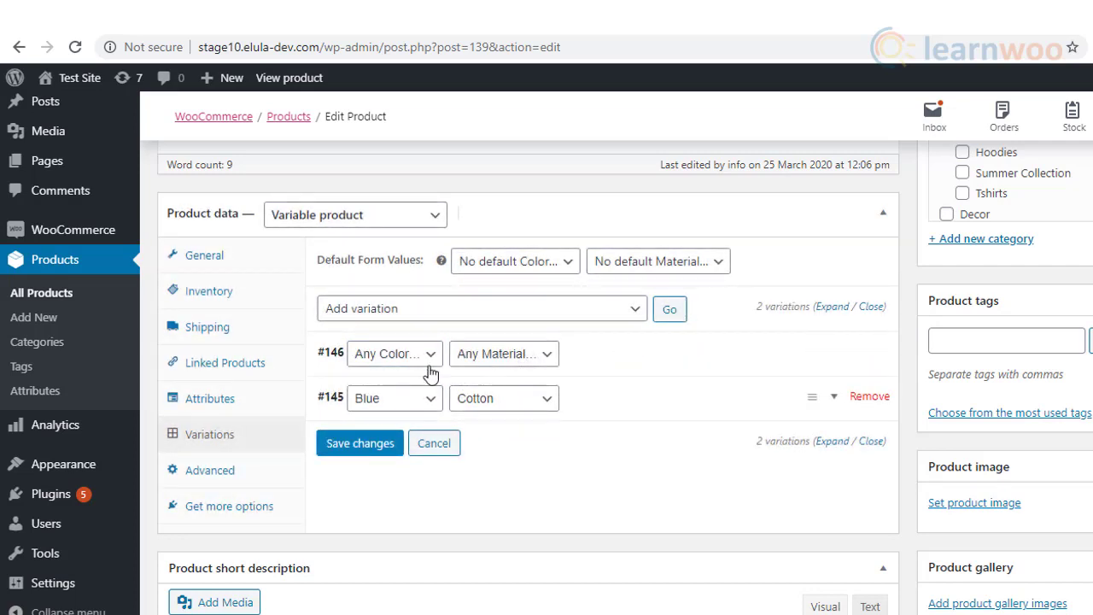
click(429, 362)
click(409, 405)
click(508, 356)
click(508, 390)
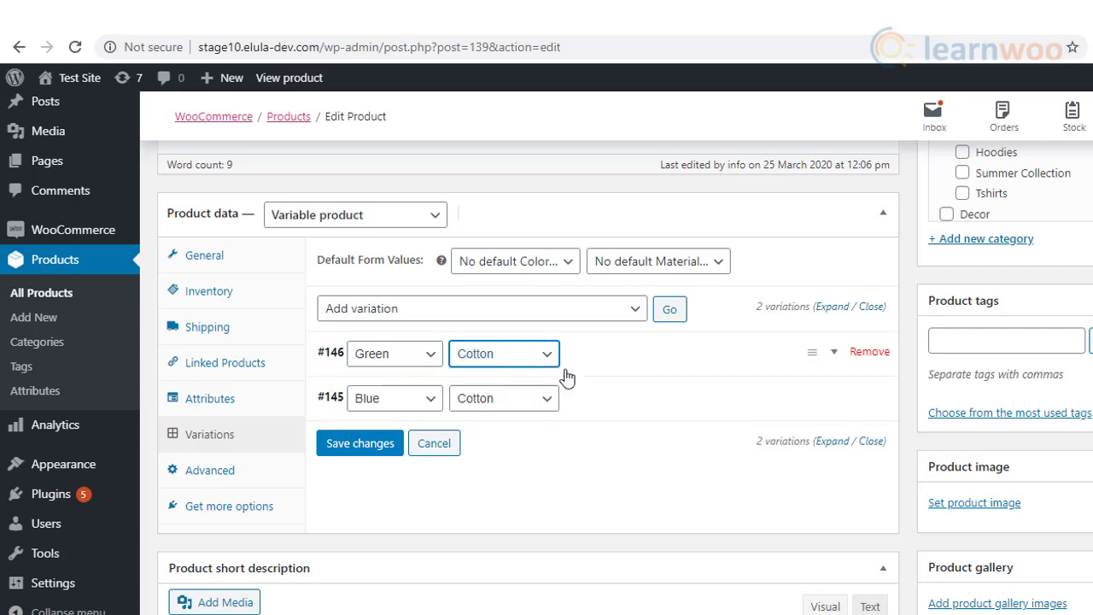
Add a third variation with color Red and material Linen, and save the variation changes.
click(670, 314)
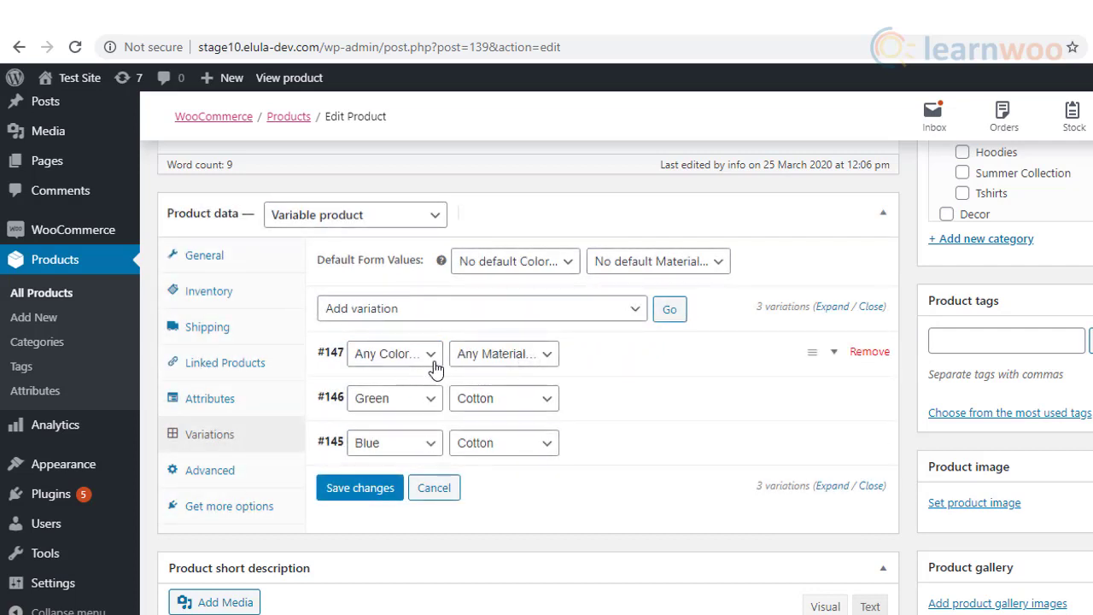
click(430, 355)
click(415, 422)
click(504, 353)
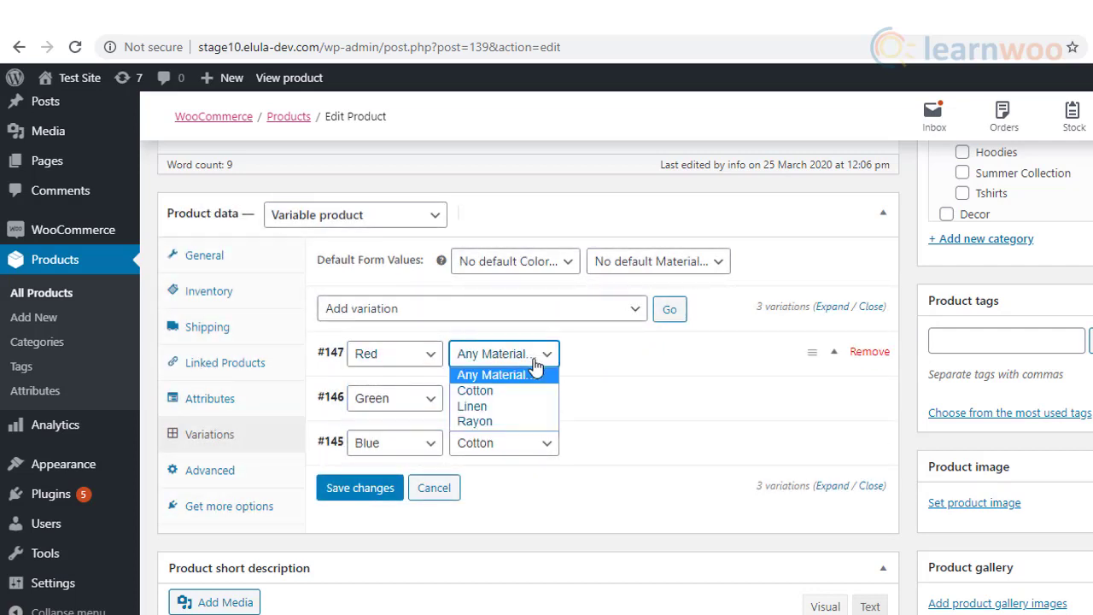
click(512, 404)
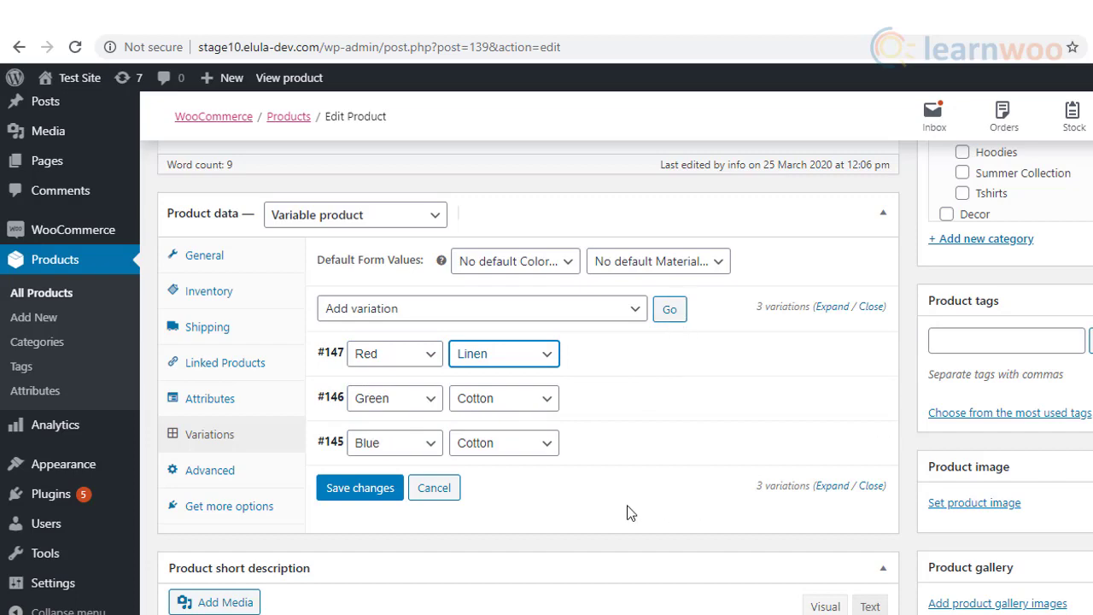
click(384, 490)
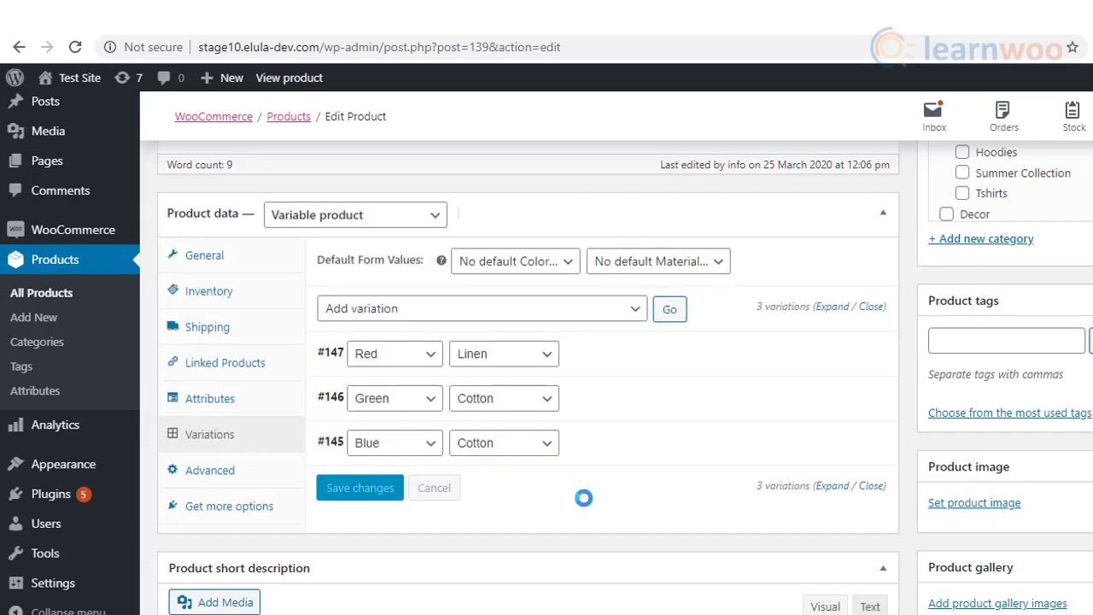
Create variations from all attributes so that every Color and Material combination is covered.
click(589, 312)
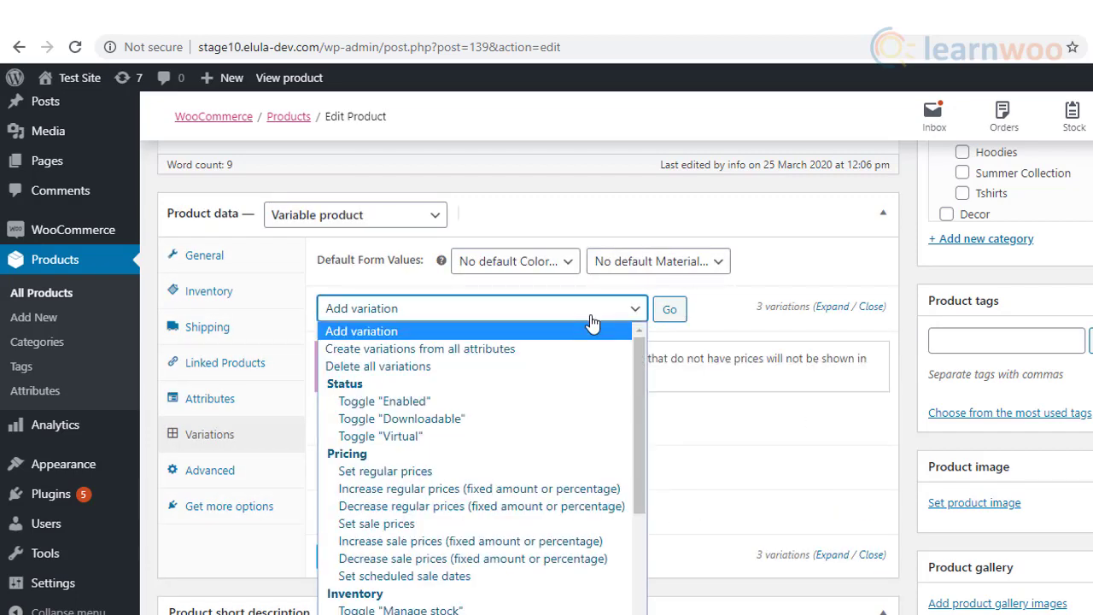
click(582, 350)
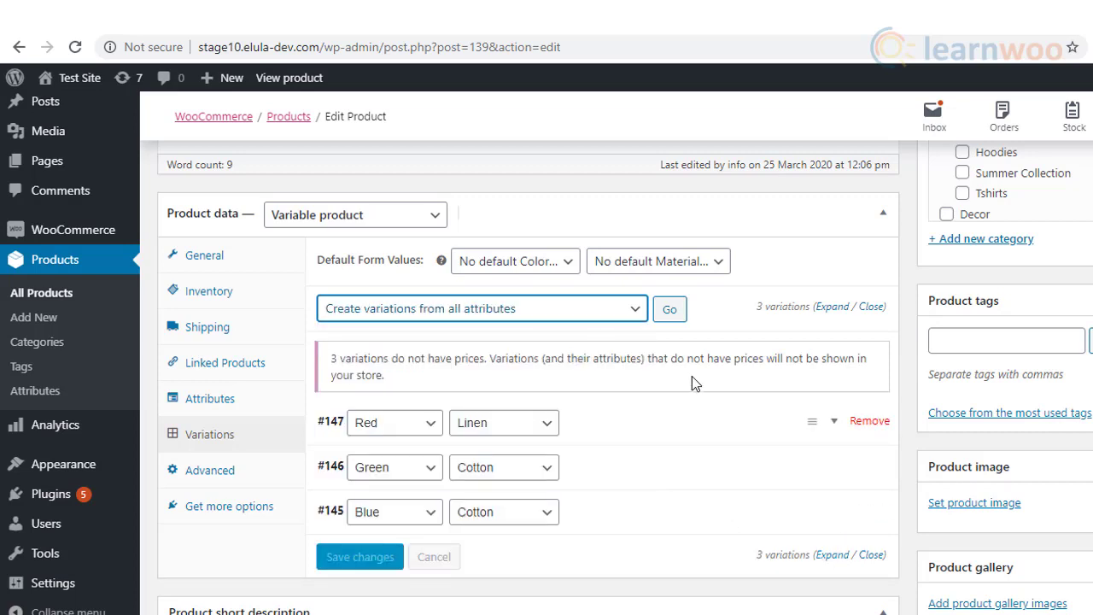
click(669, 309)
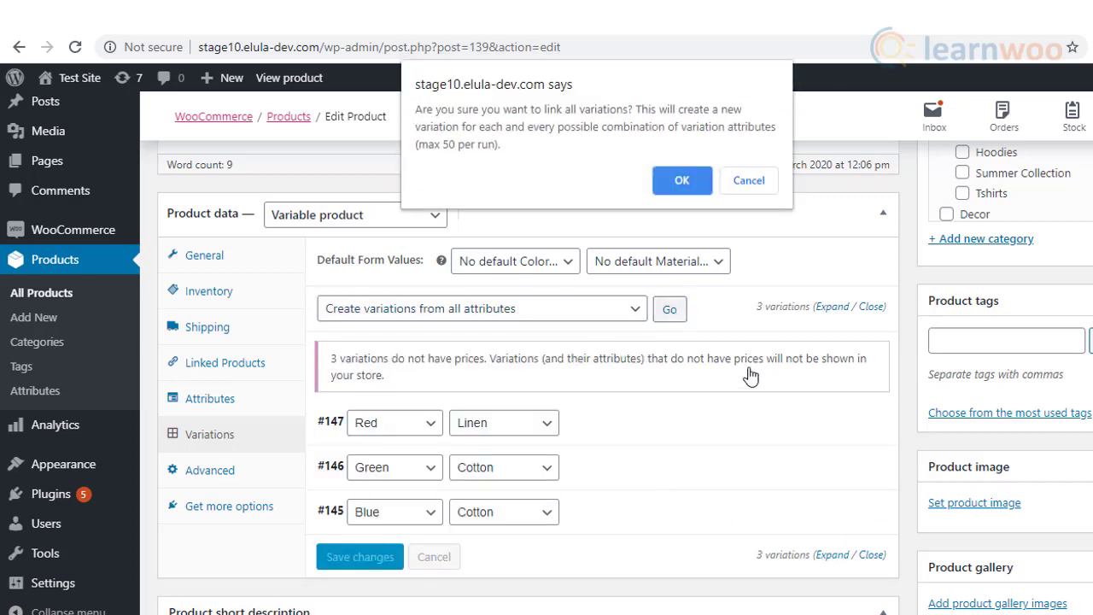
click(682, 181)
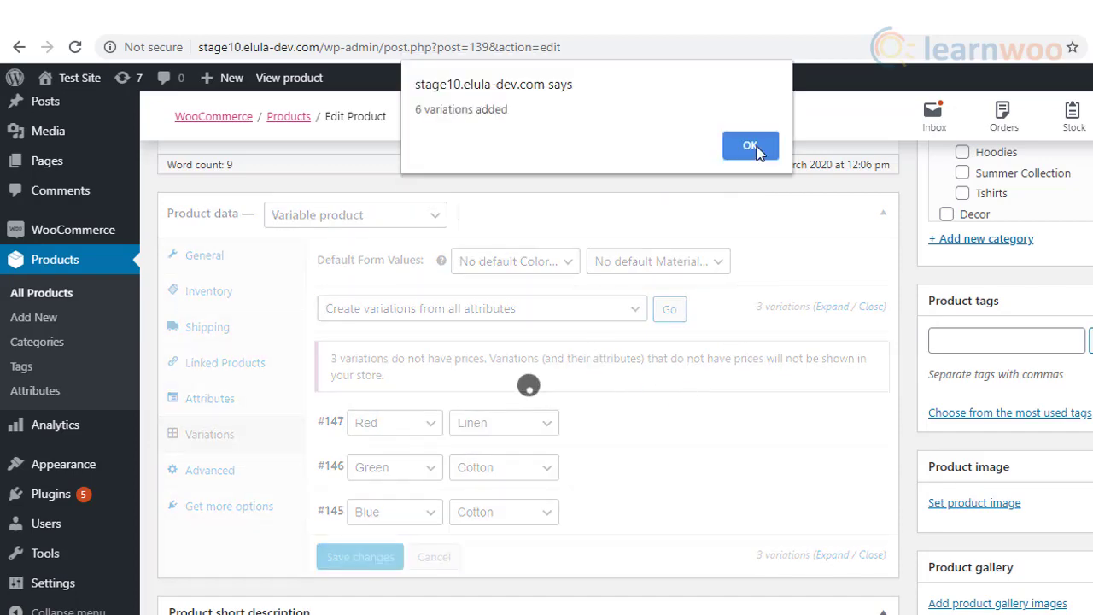
click(751, 141)
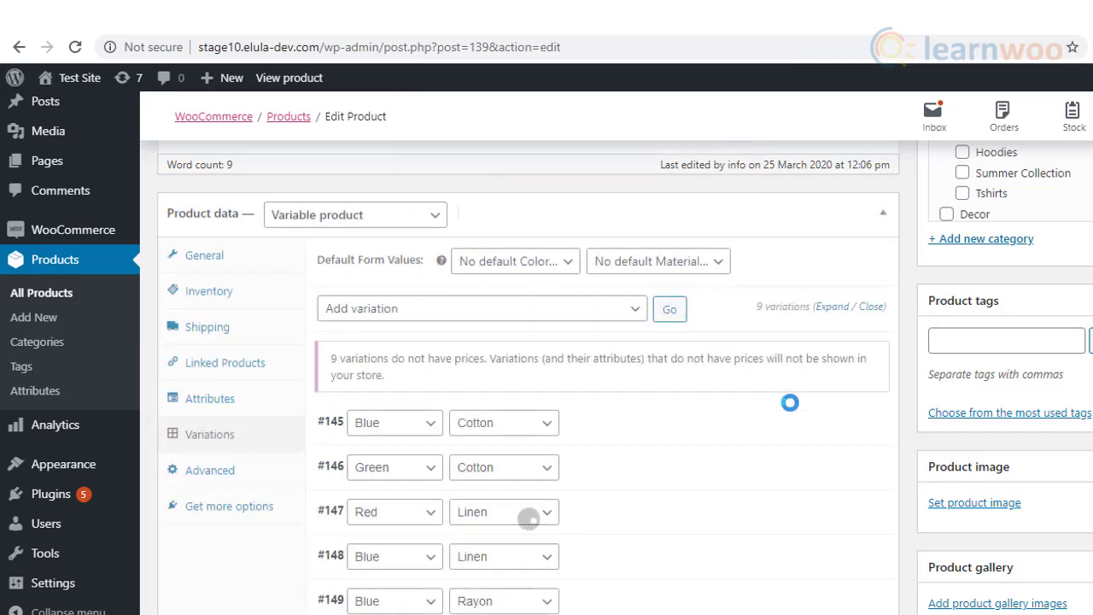
click(571, 265)
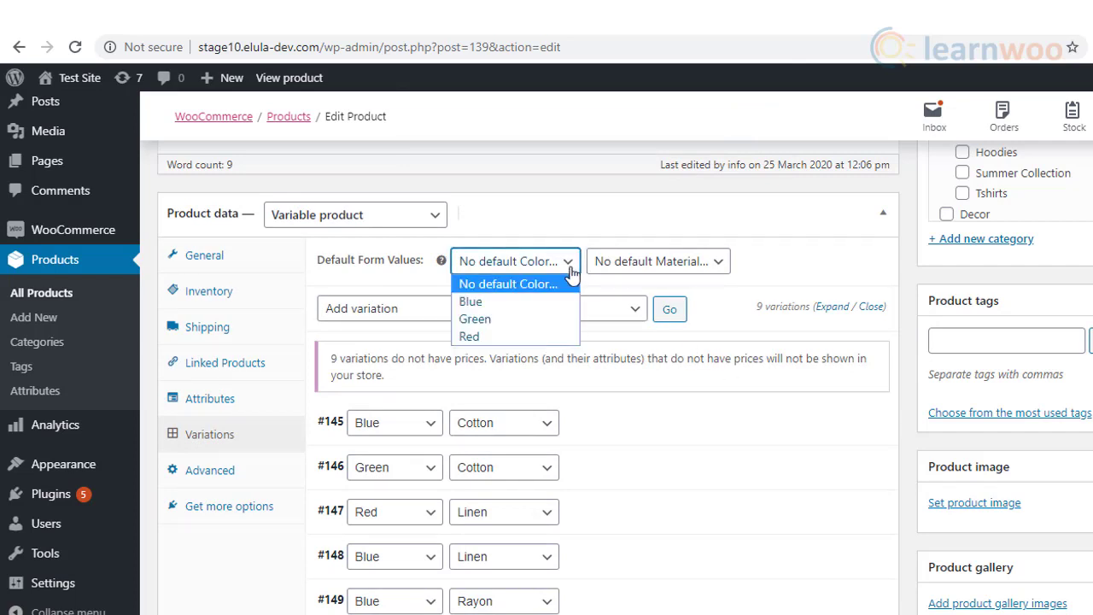
click(578, 270)
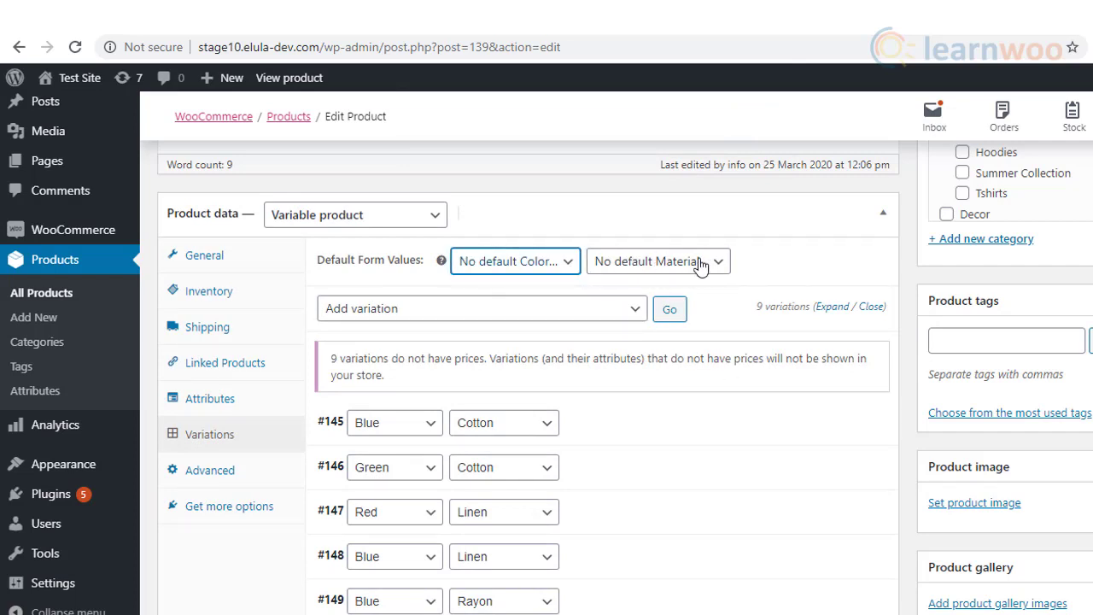
click(724, 268)
click(724, 268)
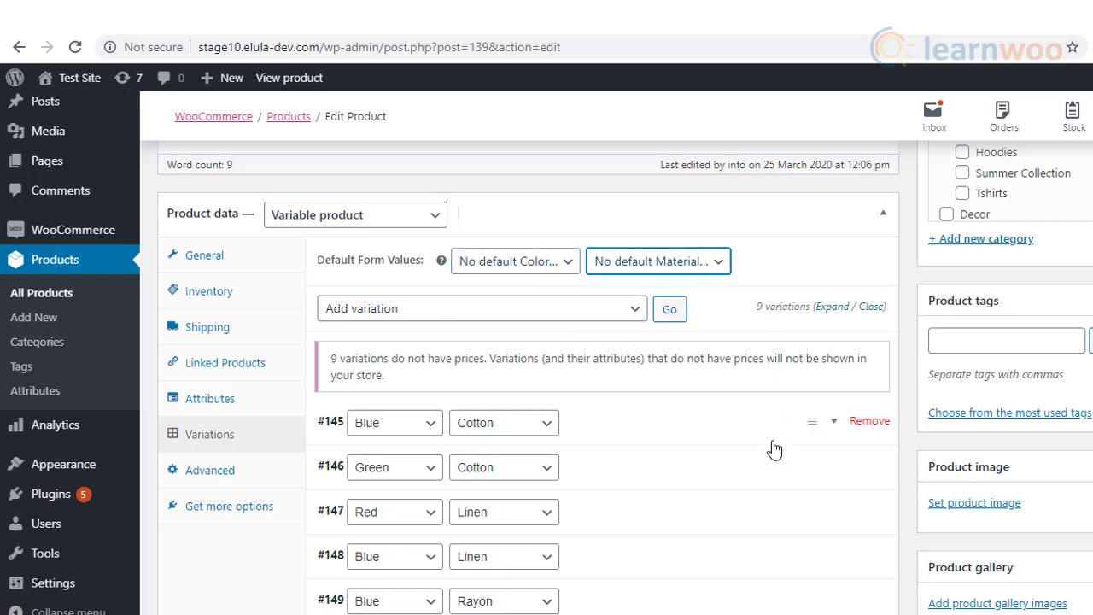
Assign the product to the Clothing category.
scroll(774, 449, up, 4)
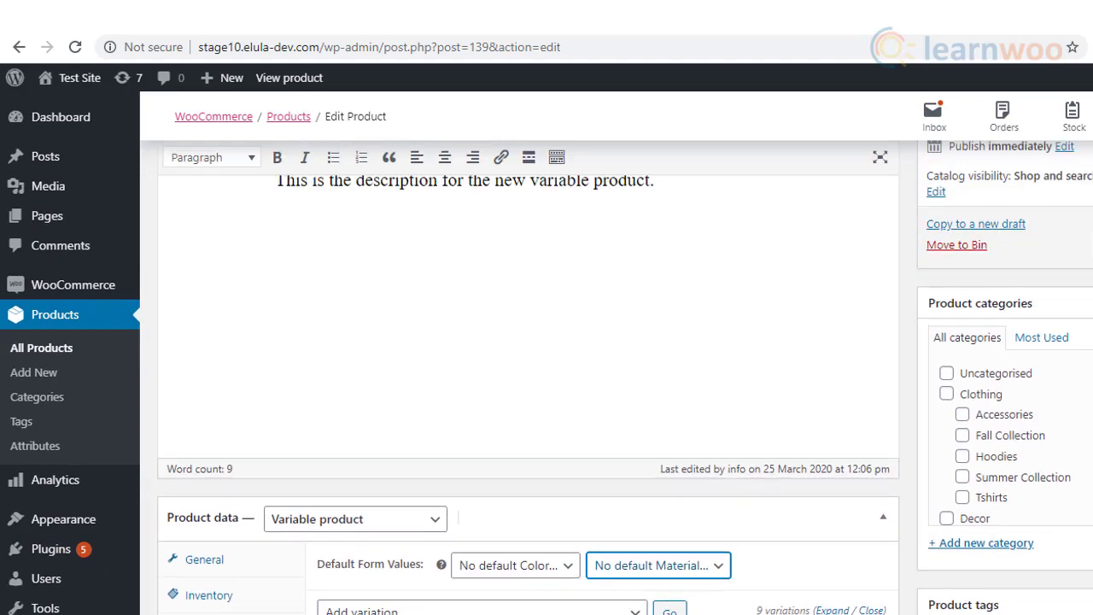
click(946, 410)
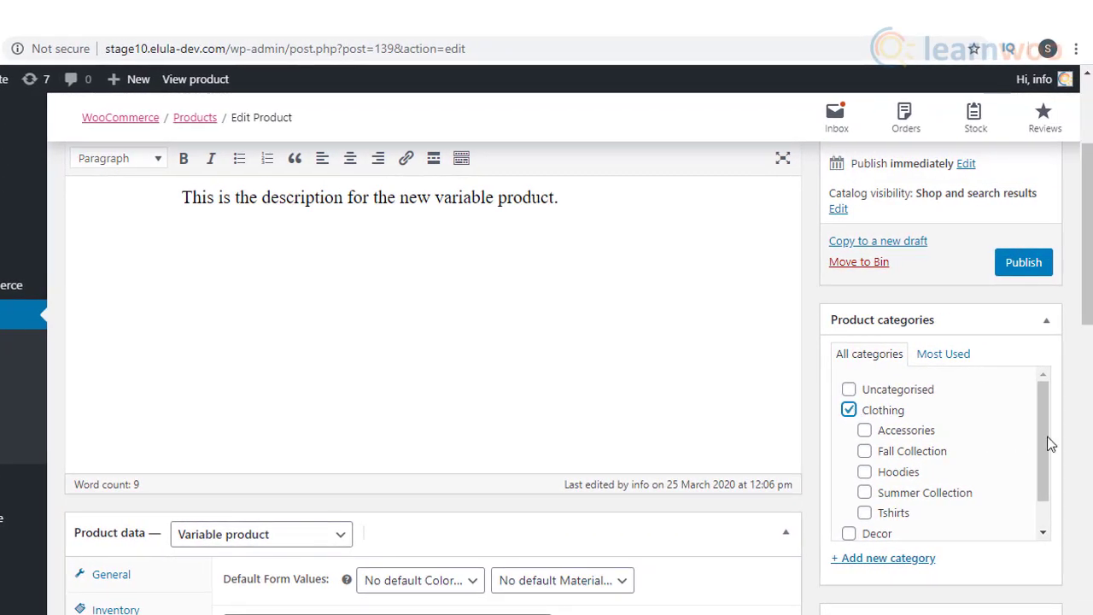
scroll(1089, 323, down, 1)
scroll(1089, 322, down, 5)
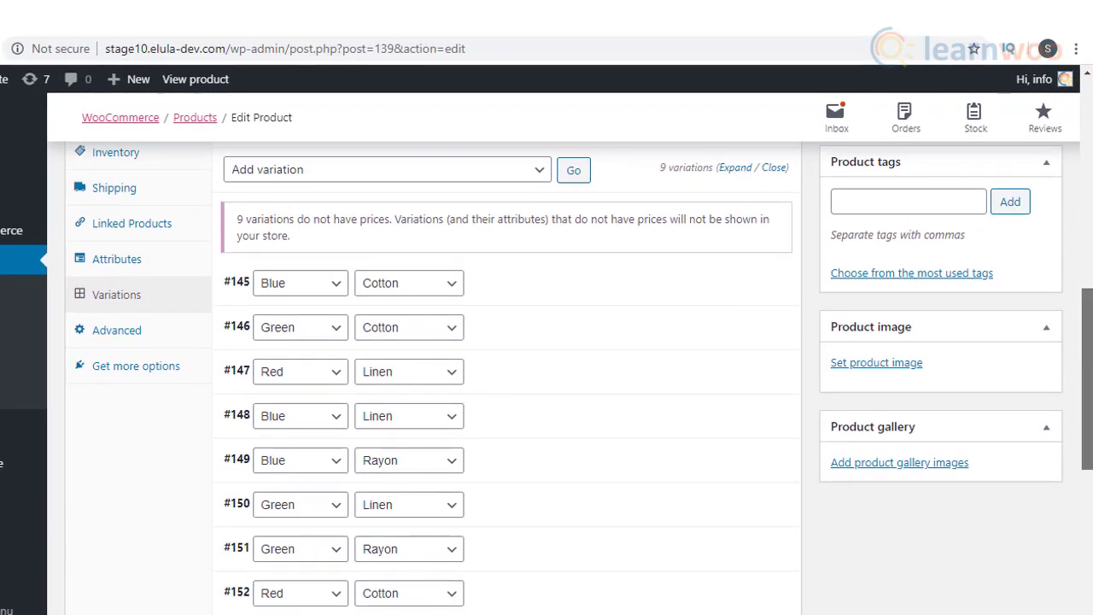
scroll(1089, 323, up, 6)
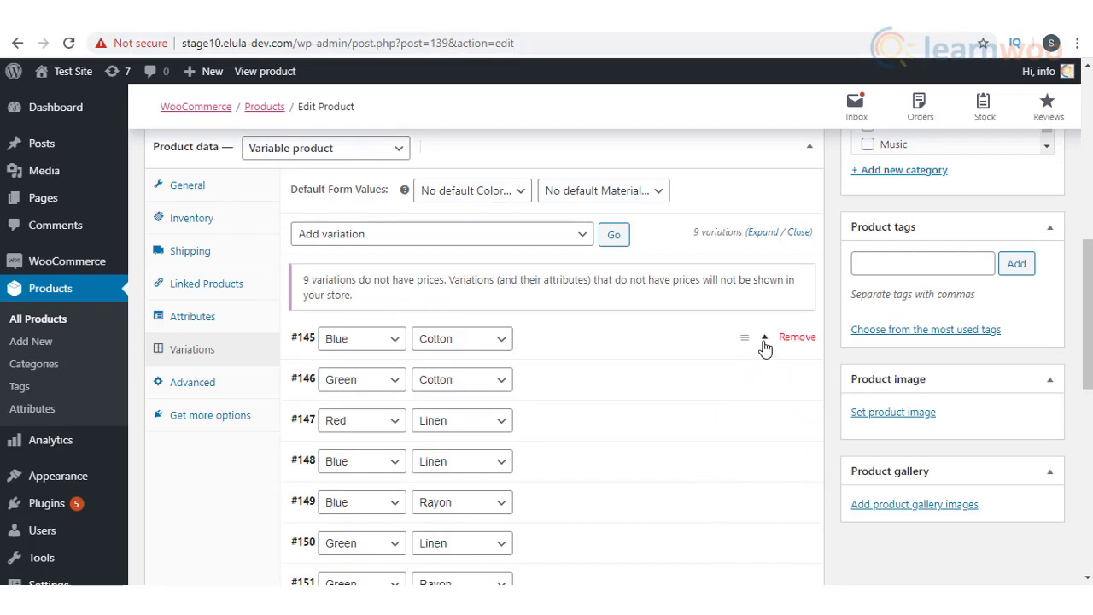
Expand the Blue Cotton variation and review its SKU, price, stock, weight, dimensions, shipping and tax settings.
click(768, 343)
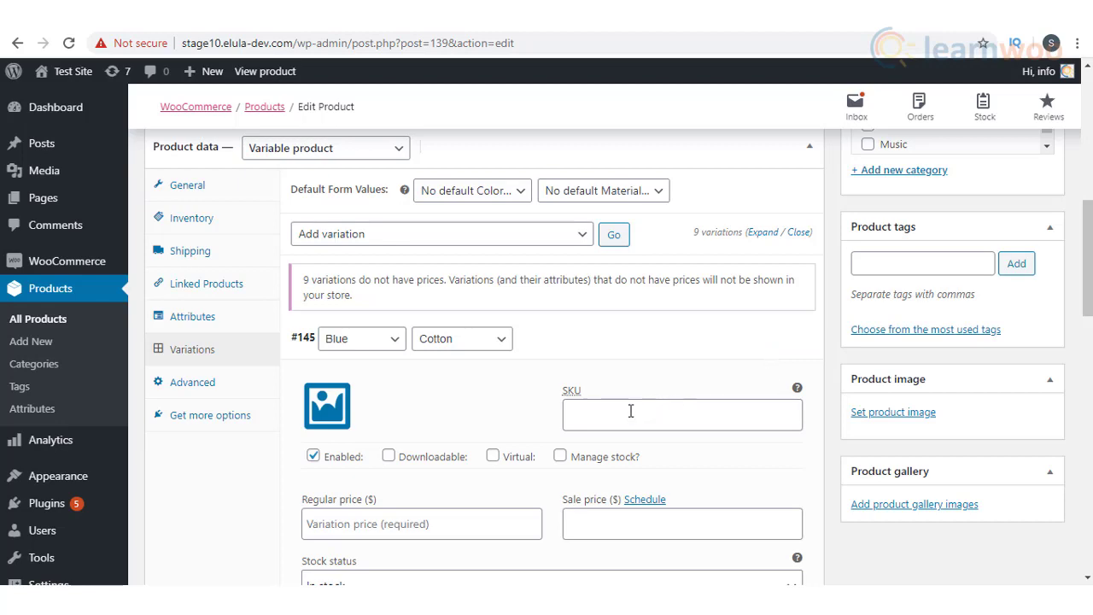
scroll(546, 412, down, 2)
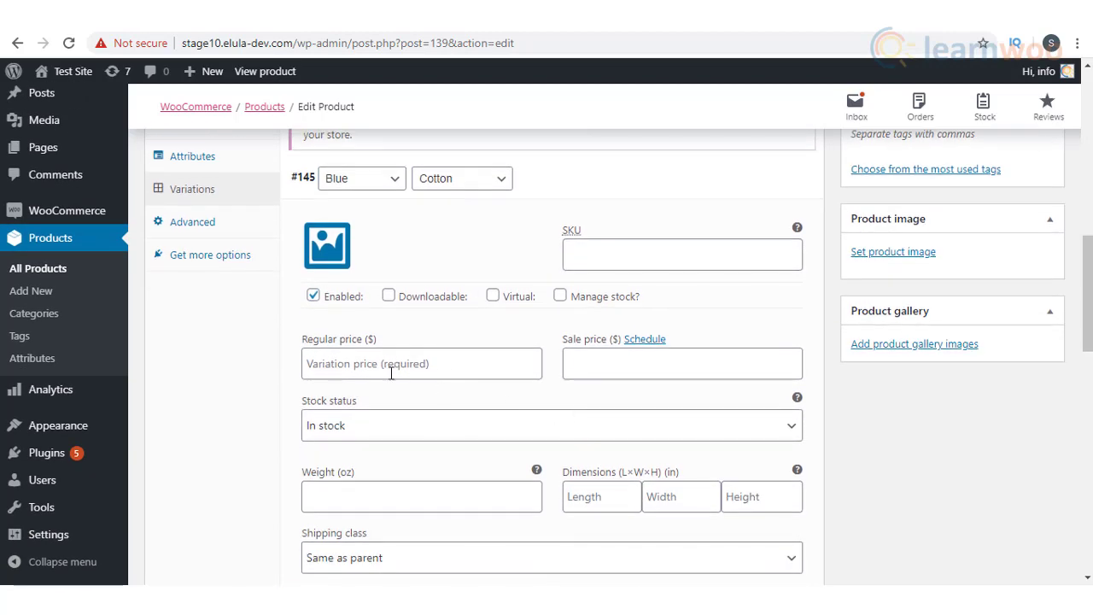
scroll(393, 362, down, 1)
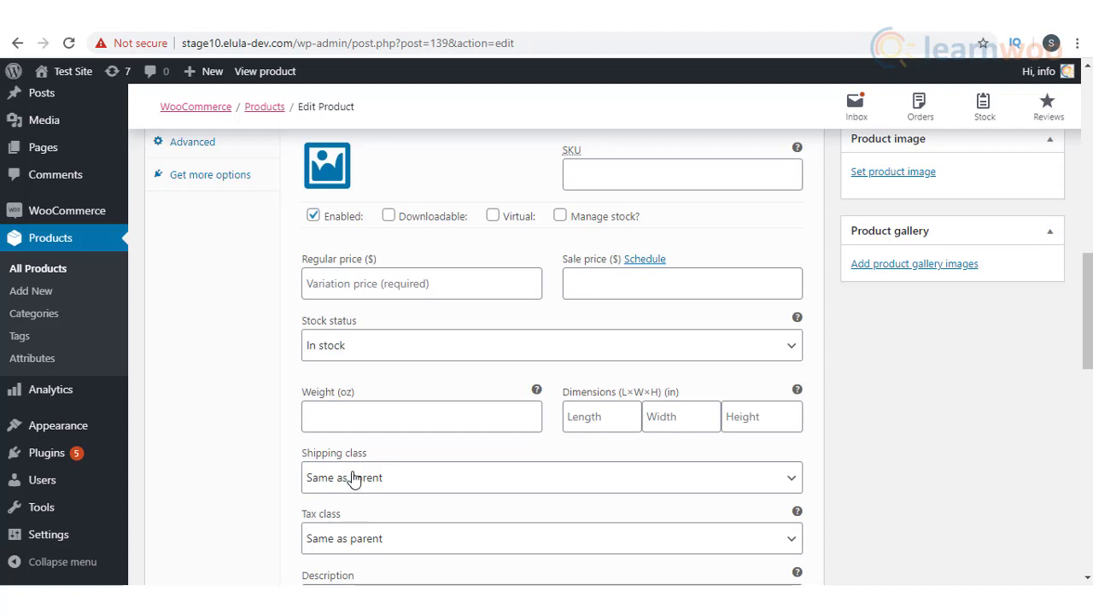
scroll(347, 466, up, 1)
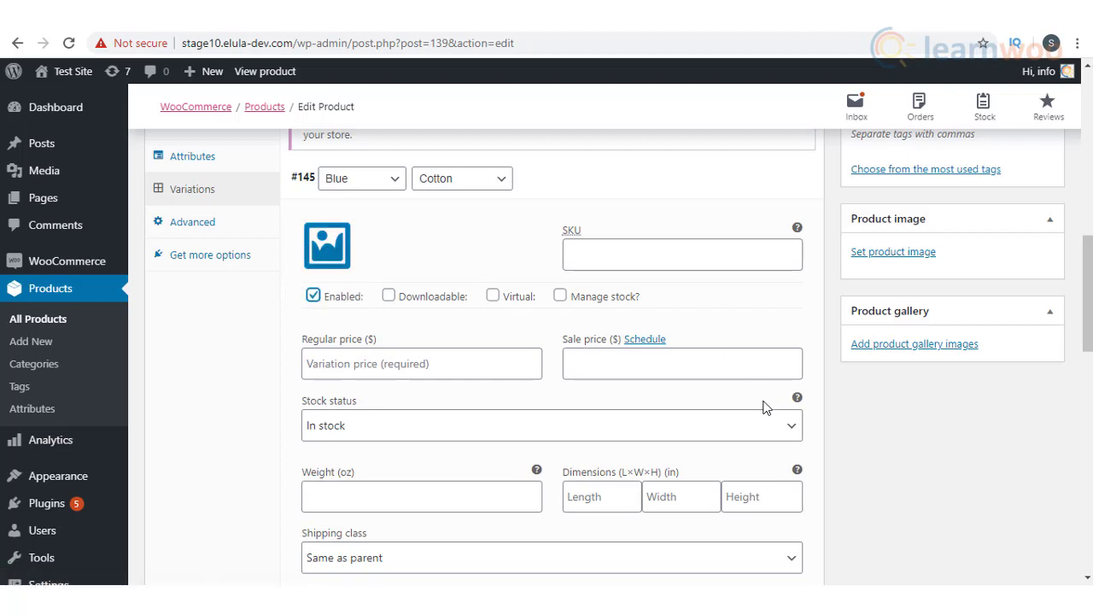
scroll(764, 408, down, 5)
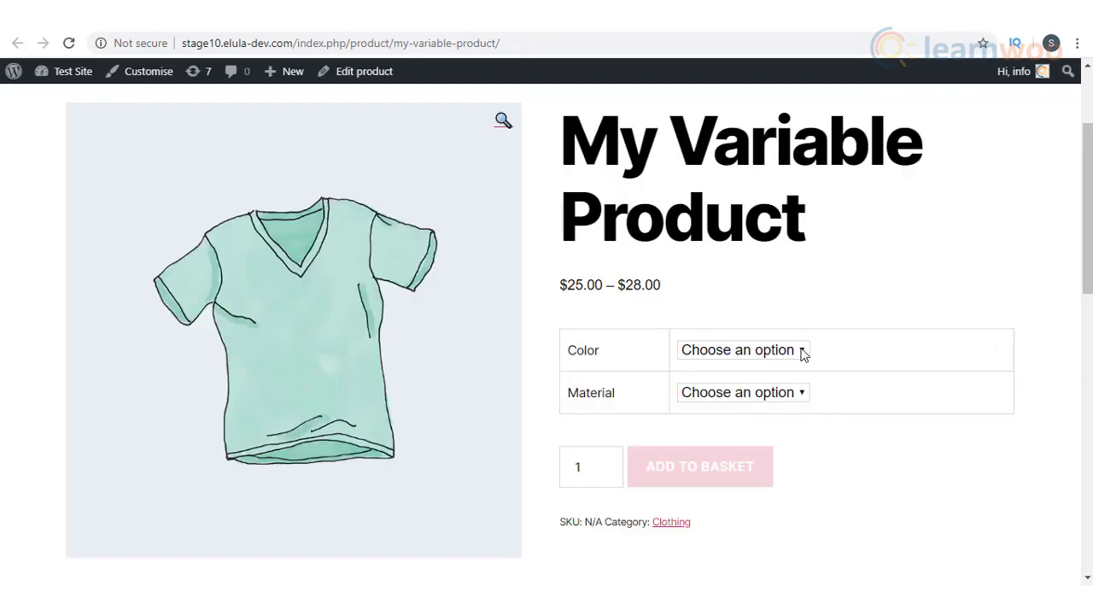
On the My Variable Product store page, choose Blue as the color and select a material.
click(802, 353)
click(798, 385)
click(803, 394)
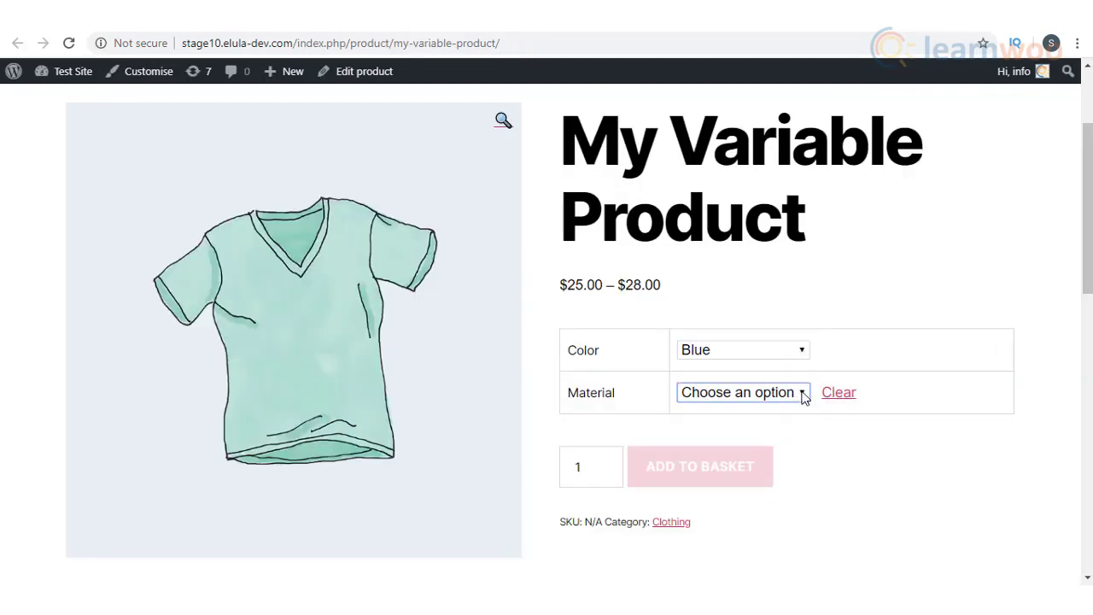
click(785, 429)
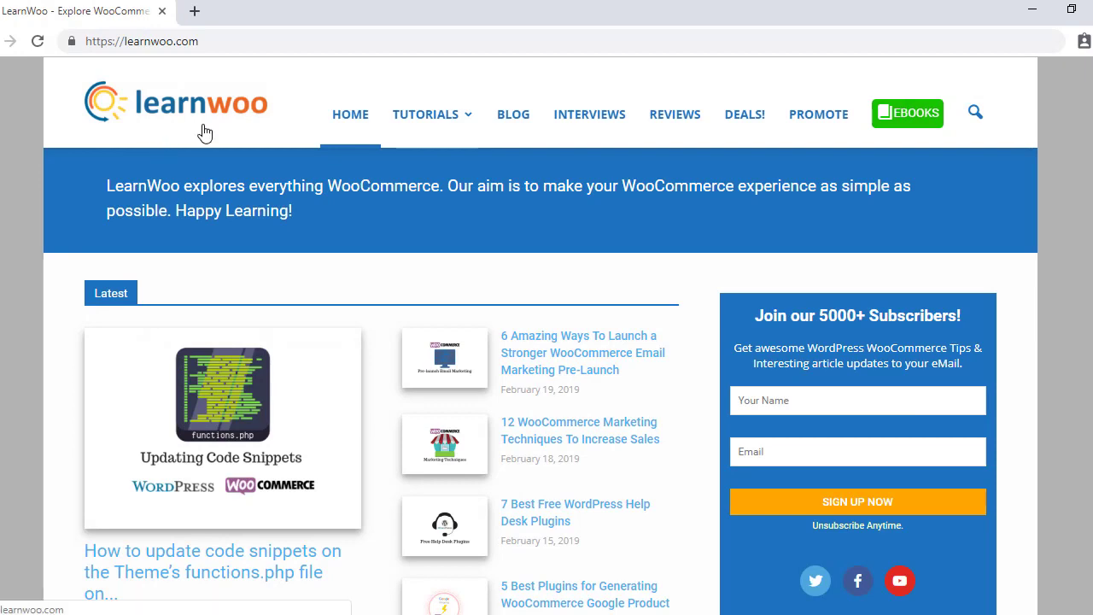
scroll(525, 455, down, 1)
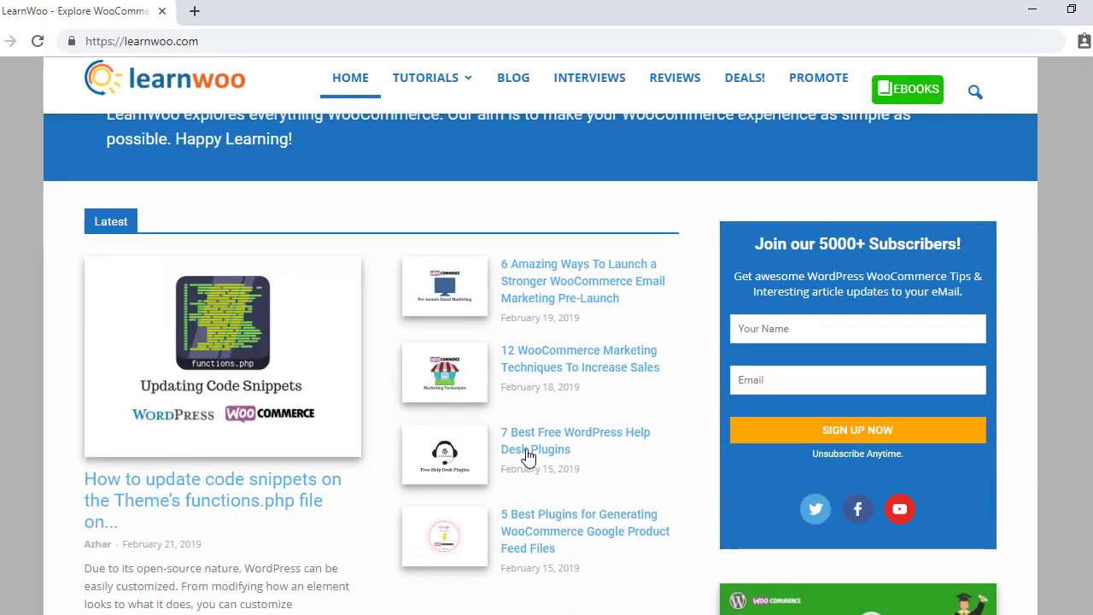
scroll(526, 456, down, 10)
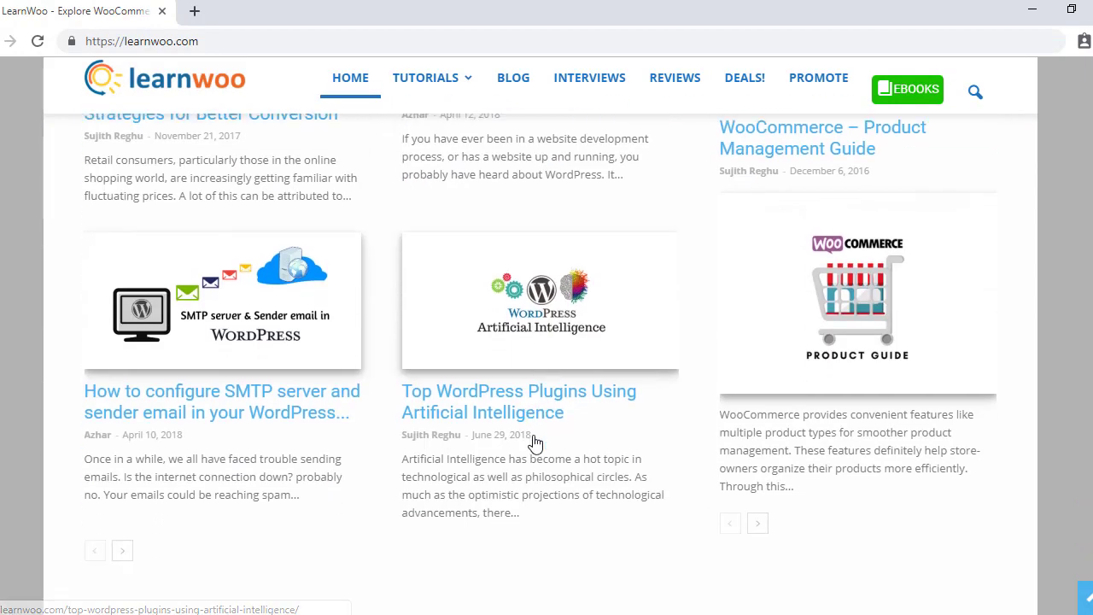
scroll(535, 442, up, 10)
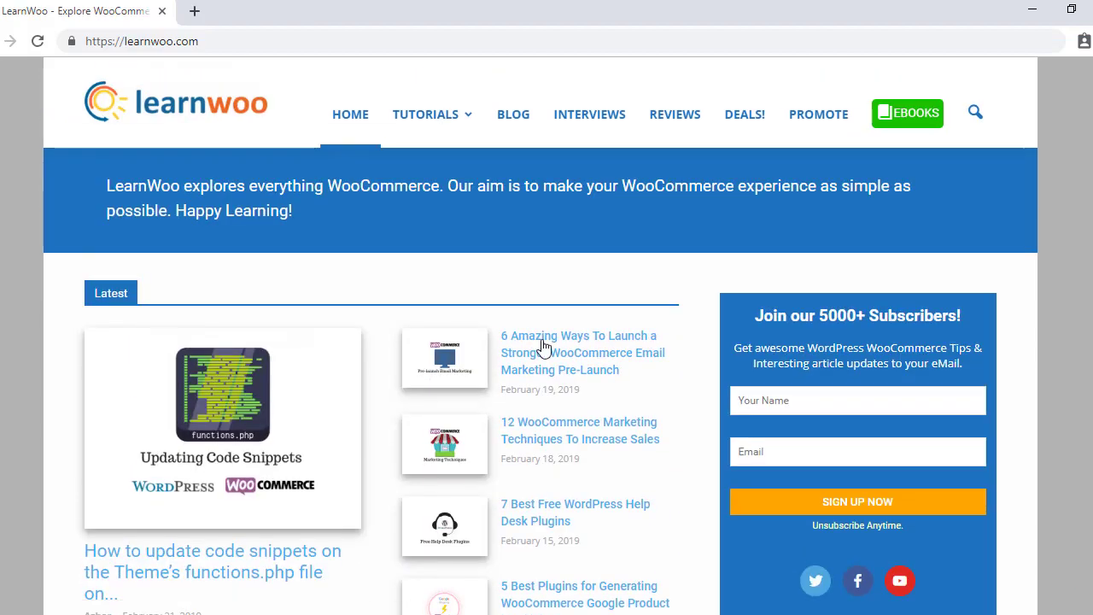